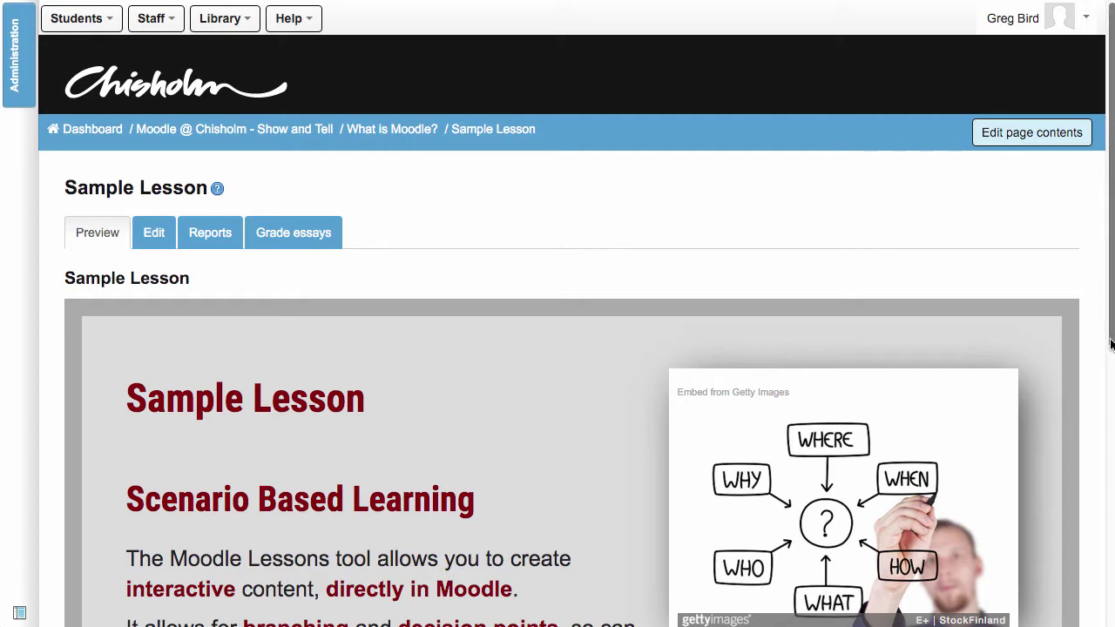
Scroll the lesson preview down to Here be dragons! and its choices: Save the villiage, Save the fair maiden, Save yourself.
{"action": "left_click_drag", "start_coordinate": [1109, 345], "coordinate": [1096, 521]}
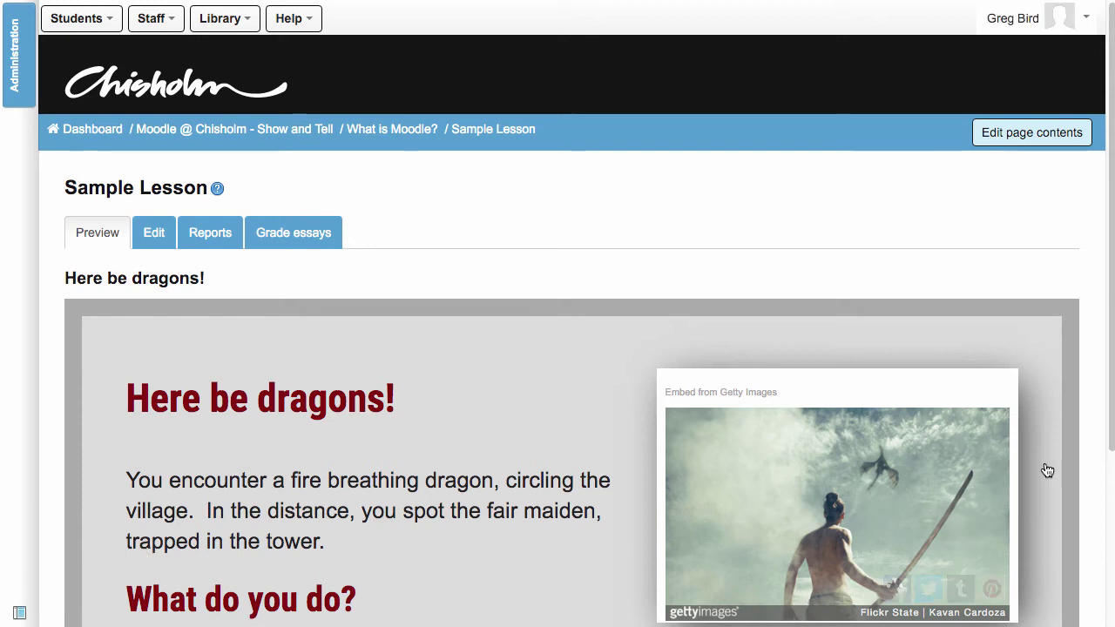
{"action": "left_click_drag", "start_coordinate": [1113, 441], "coordinate": [1097, 589]}
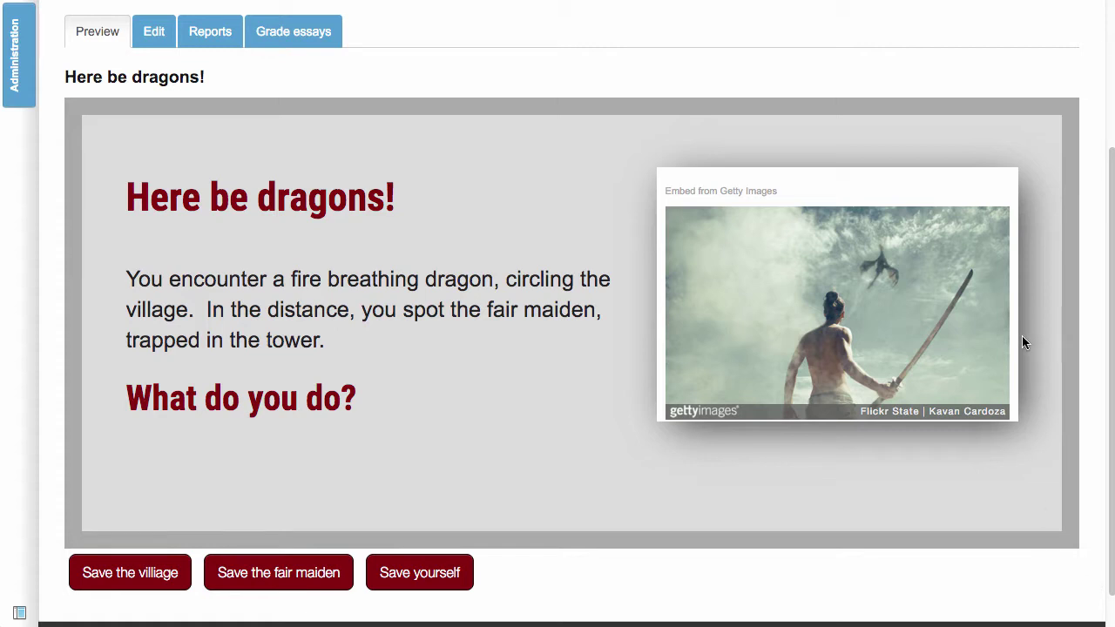
Show the Sample Lesson in the Edit tab's Expanded view, scrolled to the Here be dragons! page.
{"action": "left_click", "coordinate": [153, 33]}
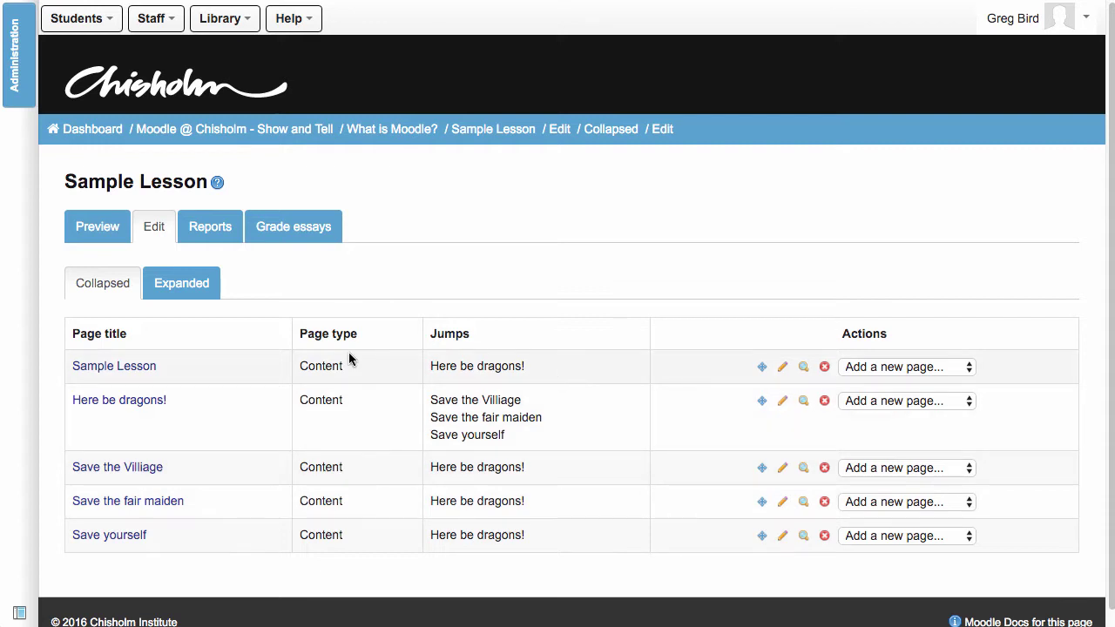
{"action": "left_click", "coordinate": [178, 285]}
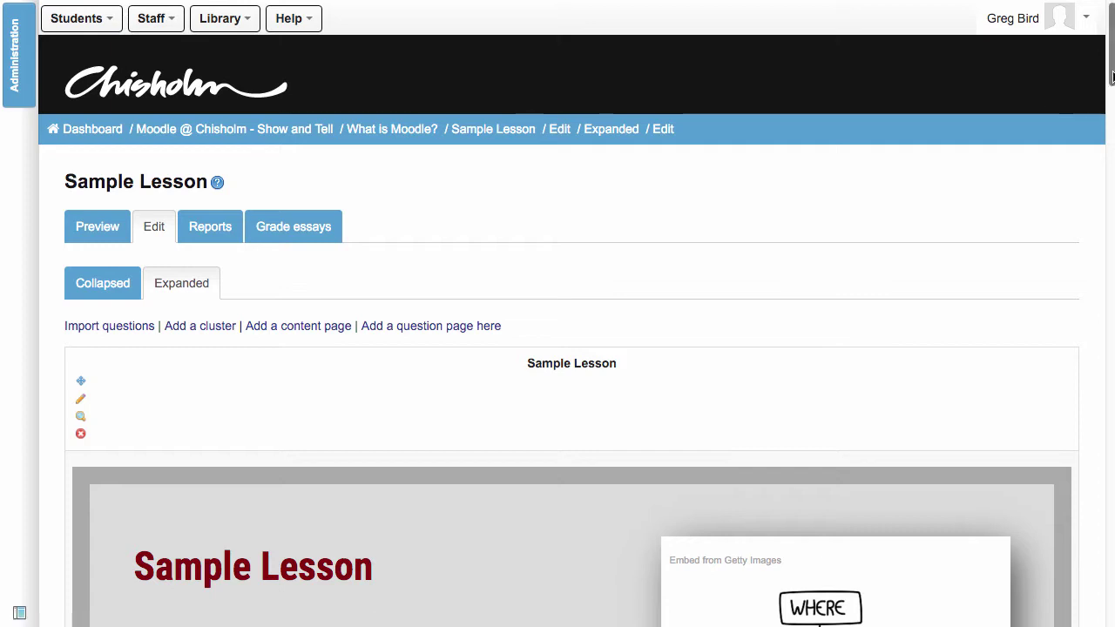
{"action": "left_click_drag", "start_coordinate": [1112, 77], "coordinate": [1087, 270]}
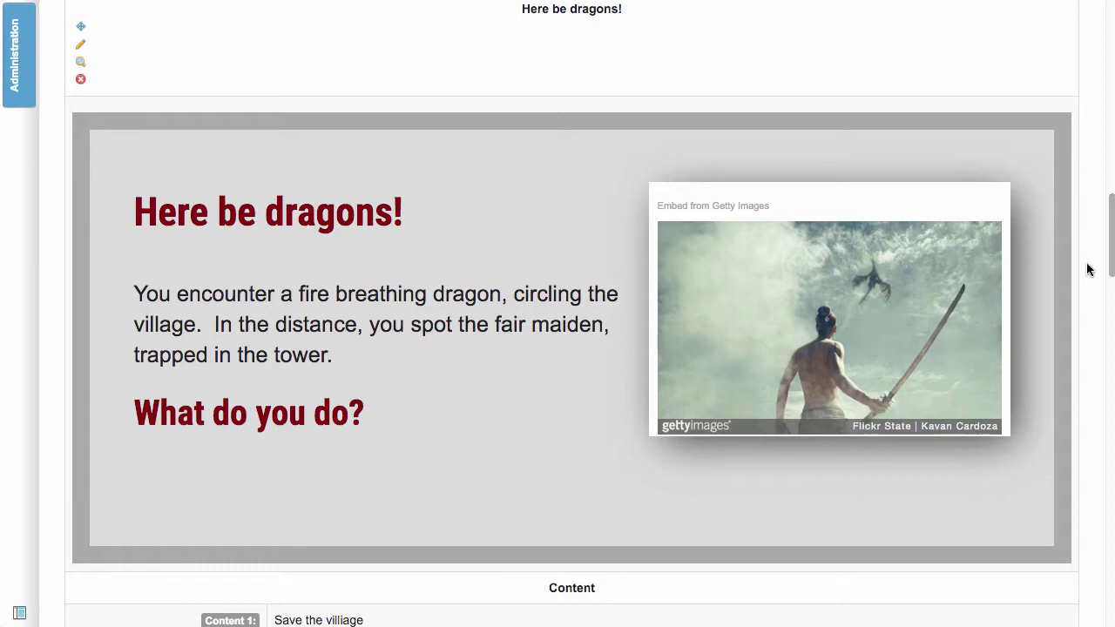
Edit Here be dragons! as HTML source and select the stylesheet URL and the h1 heading text.
{"action": "left_click", "coordinate": [82, 49]}
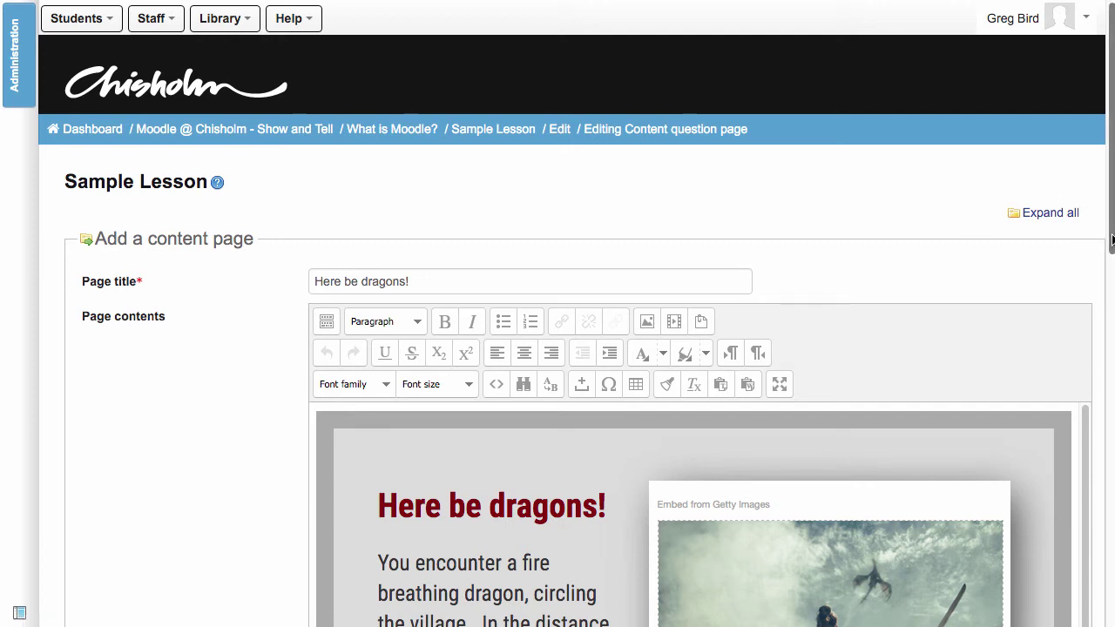
{"action": "left_click", "coordinate": [494, 386]}
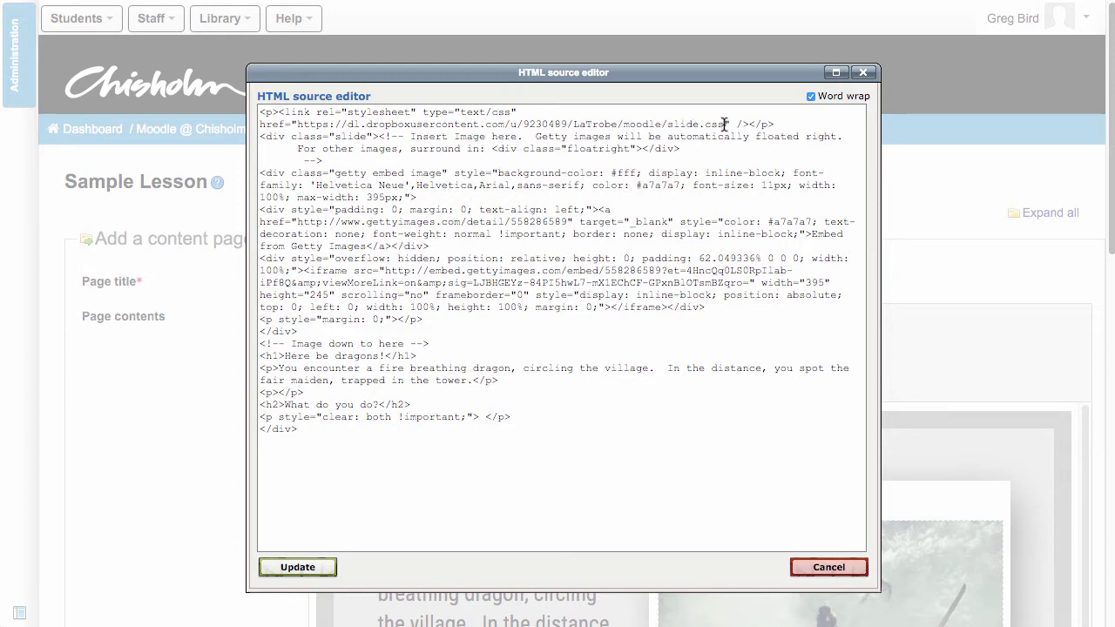
{"action": "left_click_drag", "start_coordinate": [724, 124], "coordinate": [299, 128]}
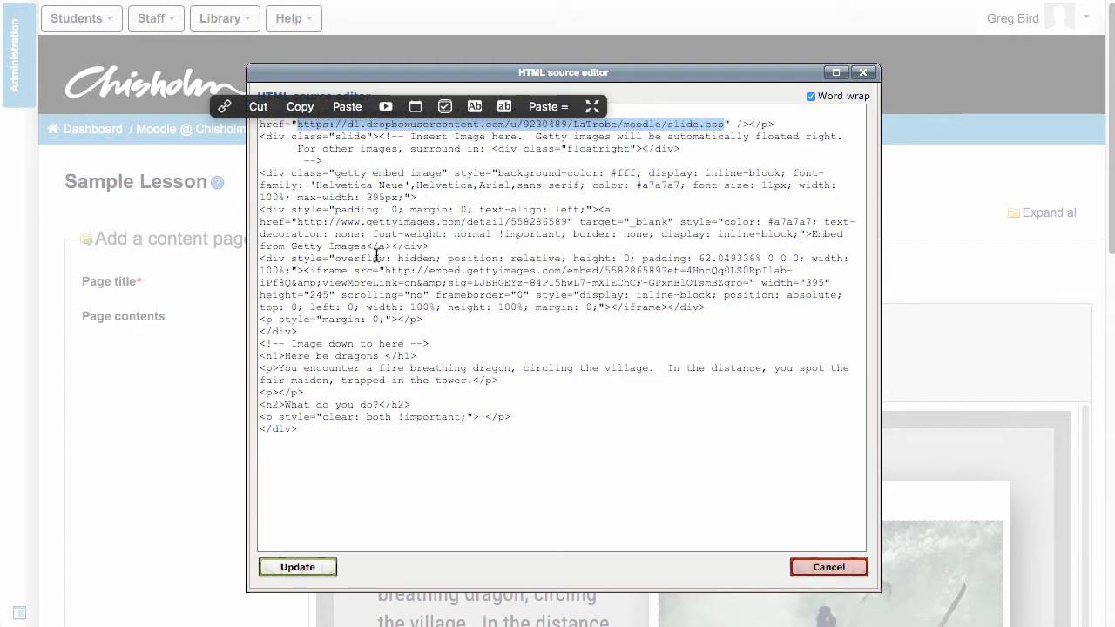
{"action": "left_click", "coordinate": [380, 288]}
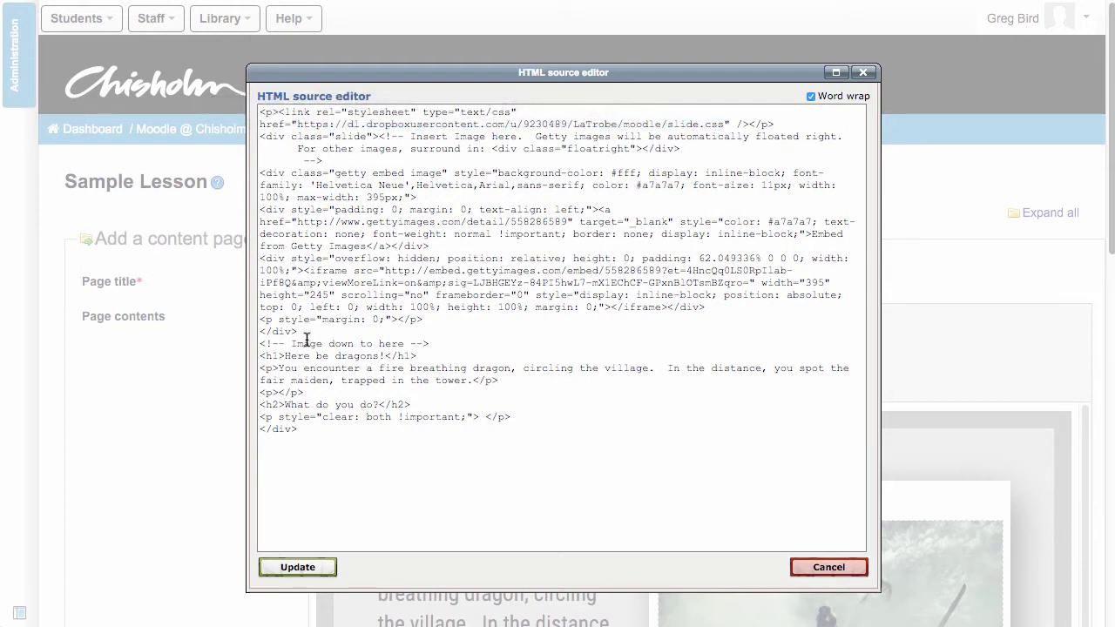
{"action": "left_click_drag", "start_coordinate": [305, 426], "coordinate": [273, 354]}
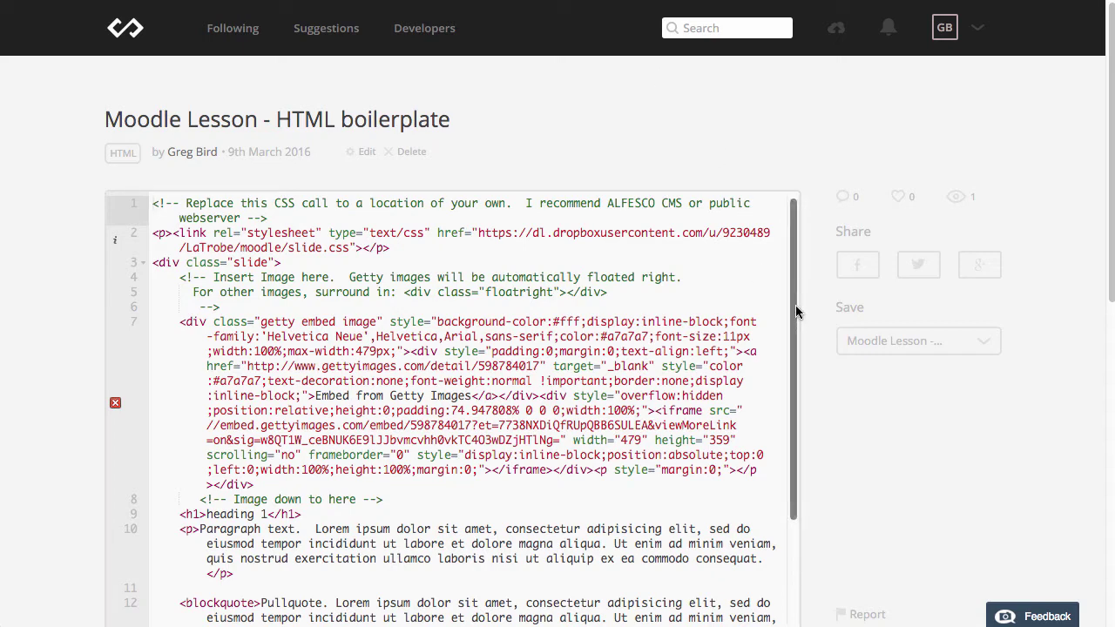
Select the stylesheet URL, the Getty embed code and the sample pullquote and paragraph in the boilerplate snippet.
{"action": "left_click", "coordinate": [353, 248]}
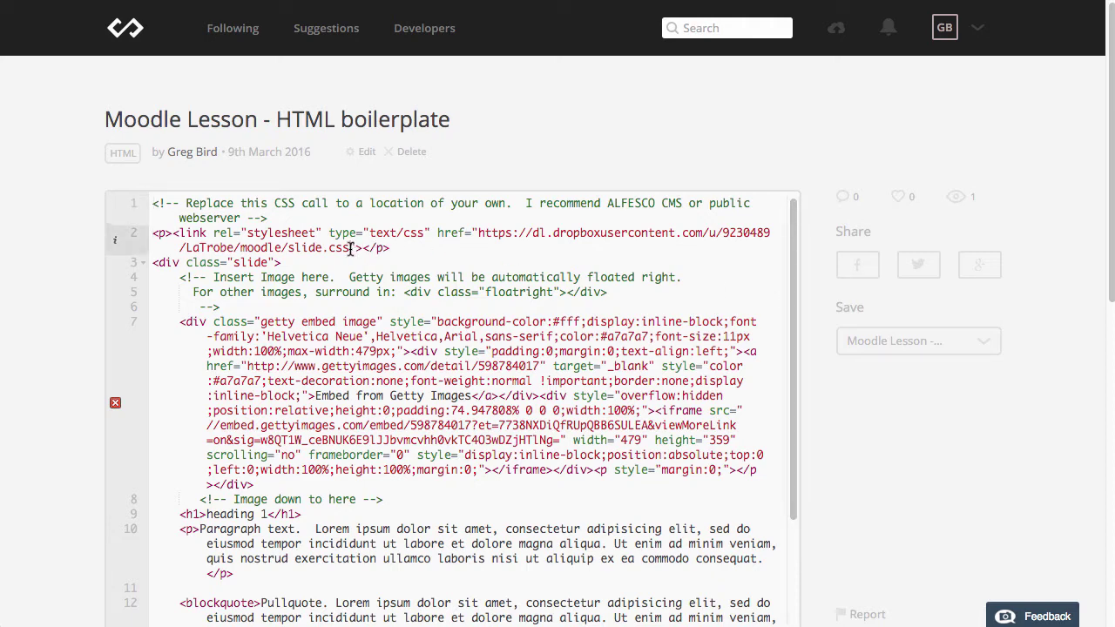
{"action": "left_click_drag", "start_coordinate": [387, 240], "coordinate": [477, 233]}
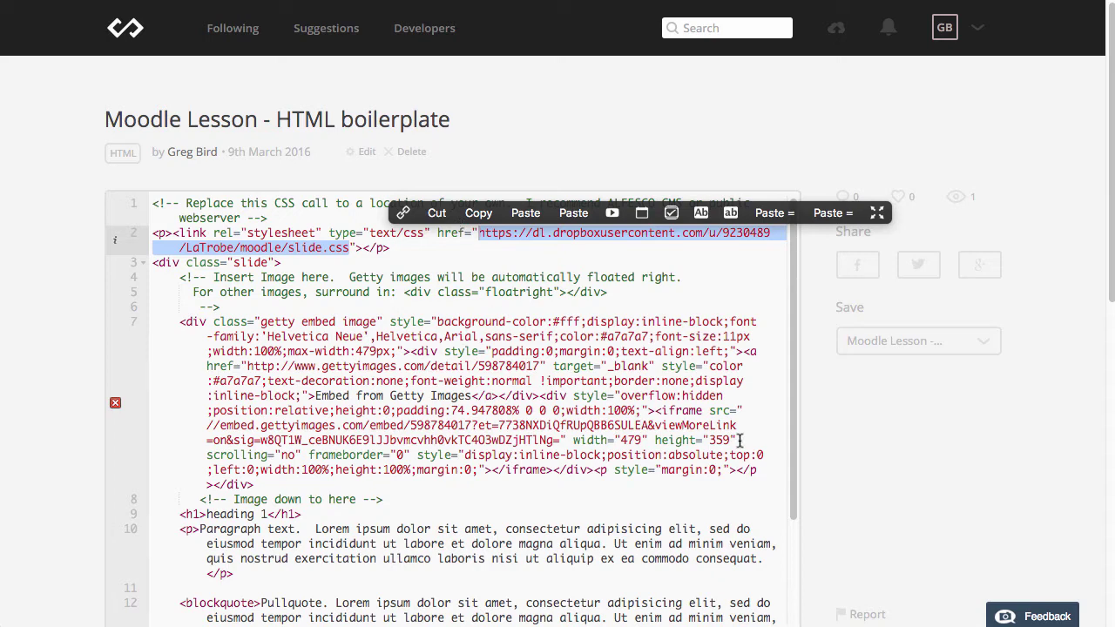
{"action": "scroll", "coordinate": [793, 477], "scroll_direction": "down", "scroll_amount": 1}
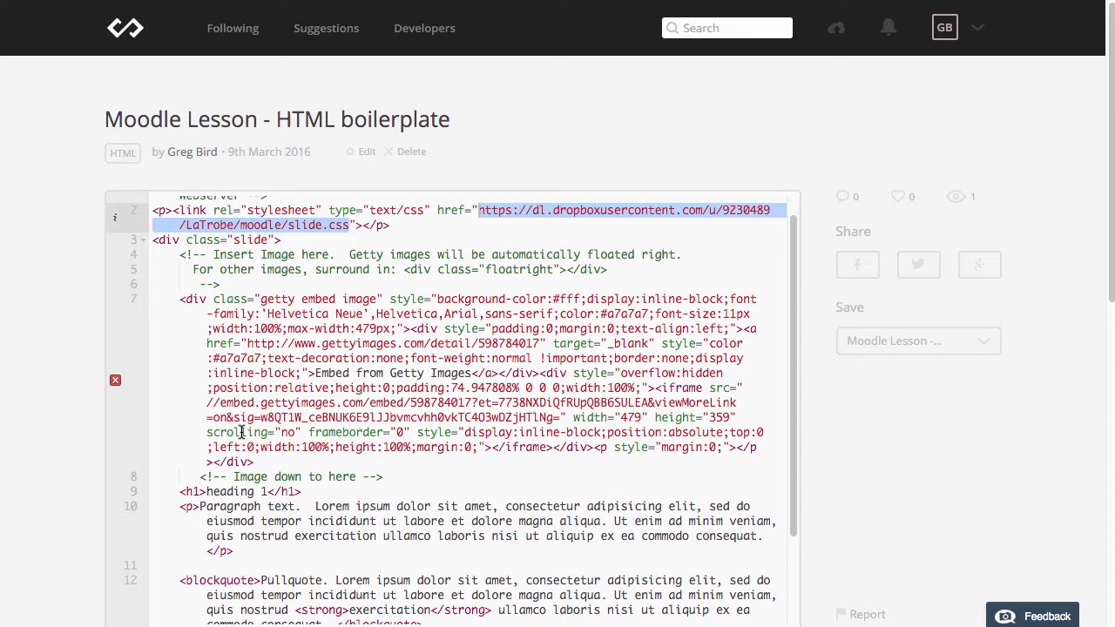
{"action": "left_click_drag", "start_coordinate": [269, 461], "coordinate": [178, 299]}
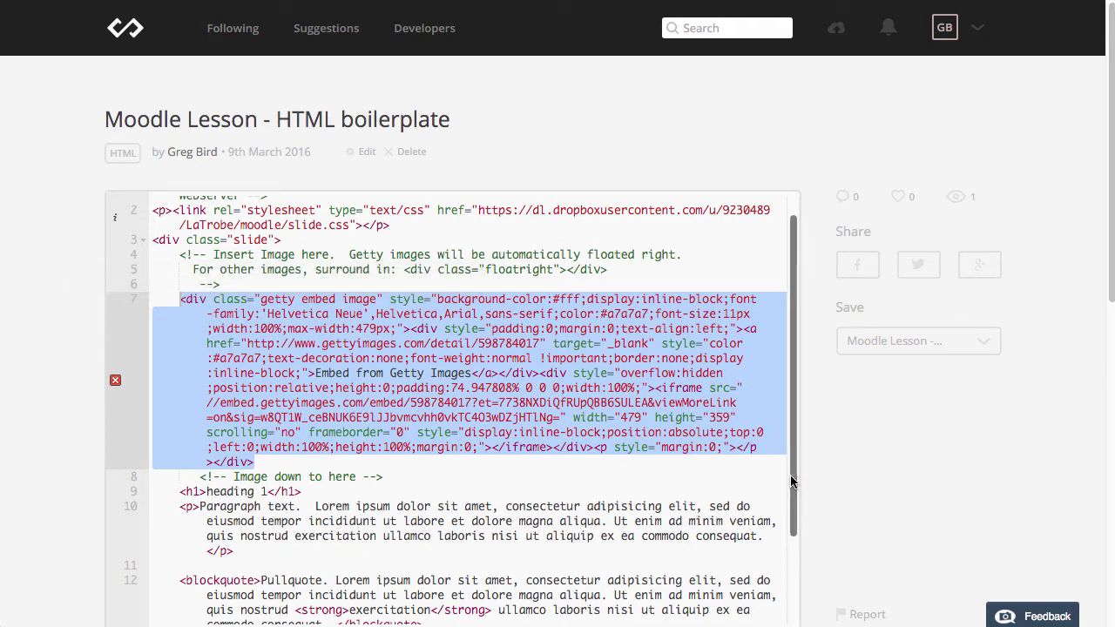
{"action": "left_click_drag", "start_coordinate": [791, 482], "coordinate": [780, 612]}
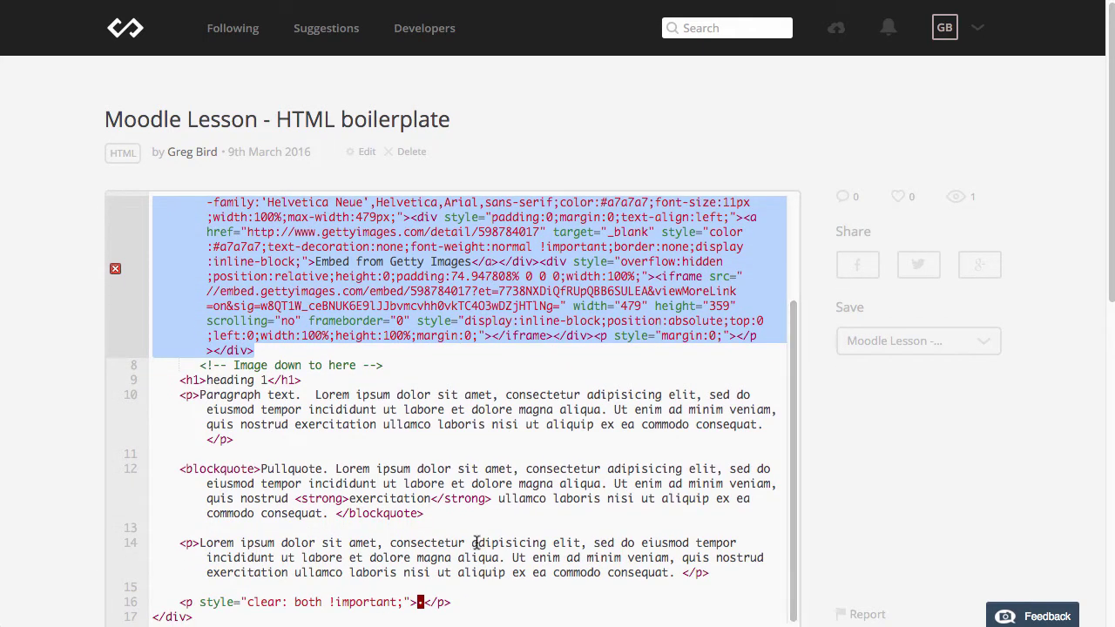
{"action": "left_click_drag", "start_coordinate": [714, 572], "coordinate": [267, 389]}
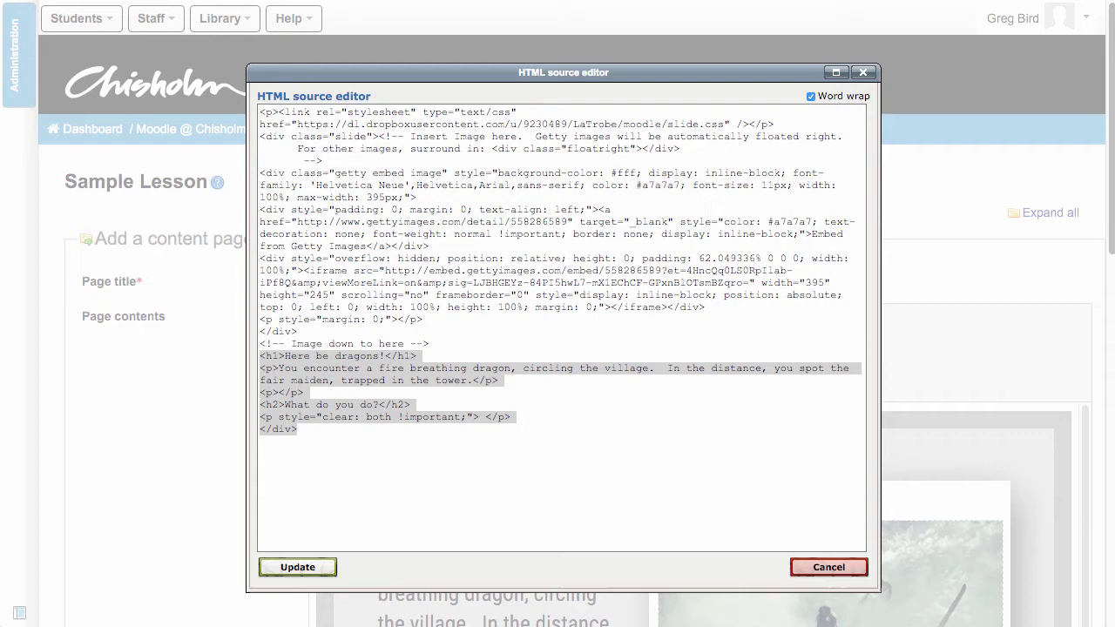
Leave the HTML source unchanged, then make 'spot' bold and 'fair maiden' italic.
{"action": "left_click", "coordinate": [829, 568]}
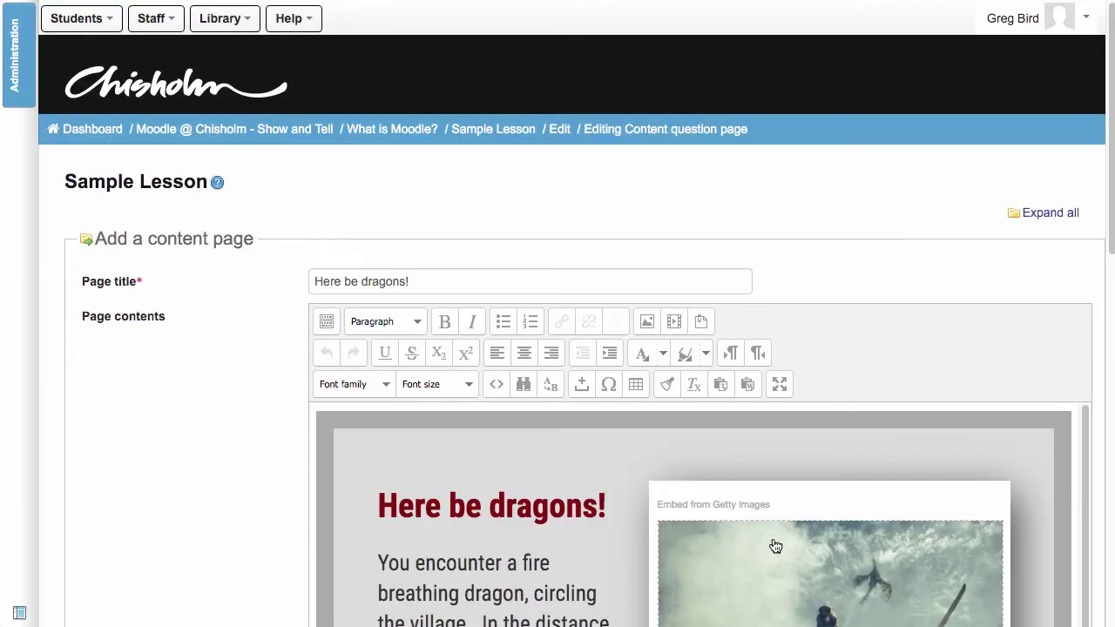
{"action": "left_click_drag", "start_coordinate": [1112, 229], "coordinate": [1101, 399]}
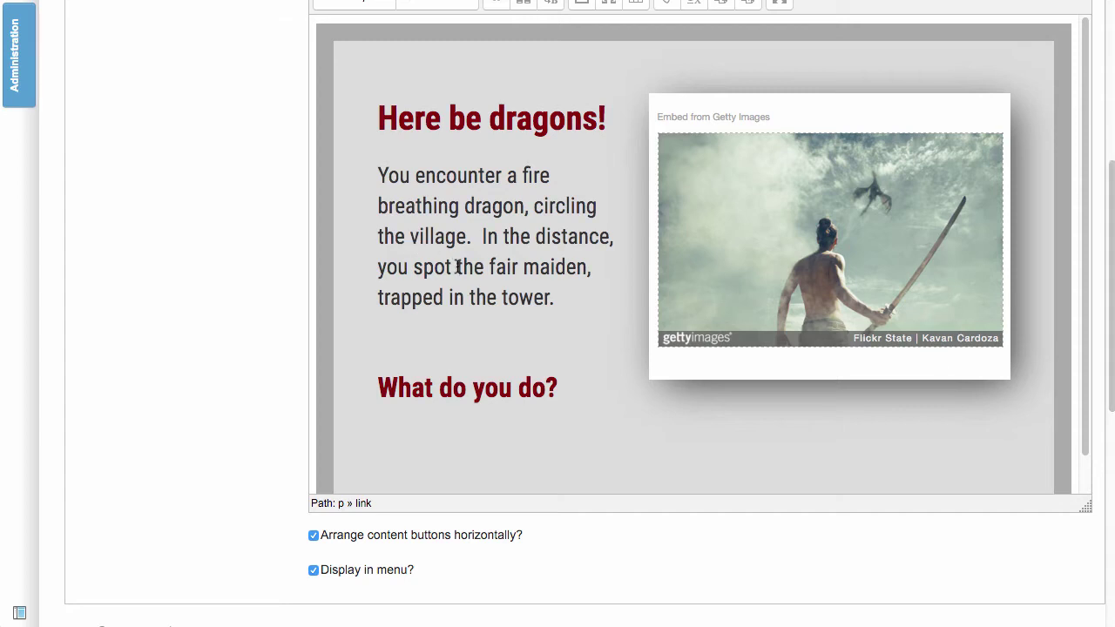
{"action": "double_click", "coordinate": [427, 268]}
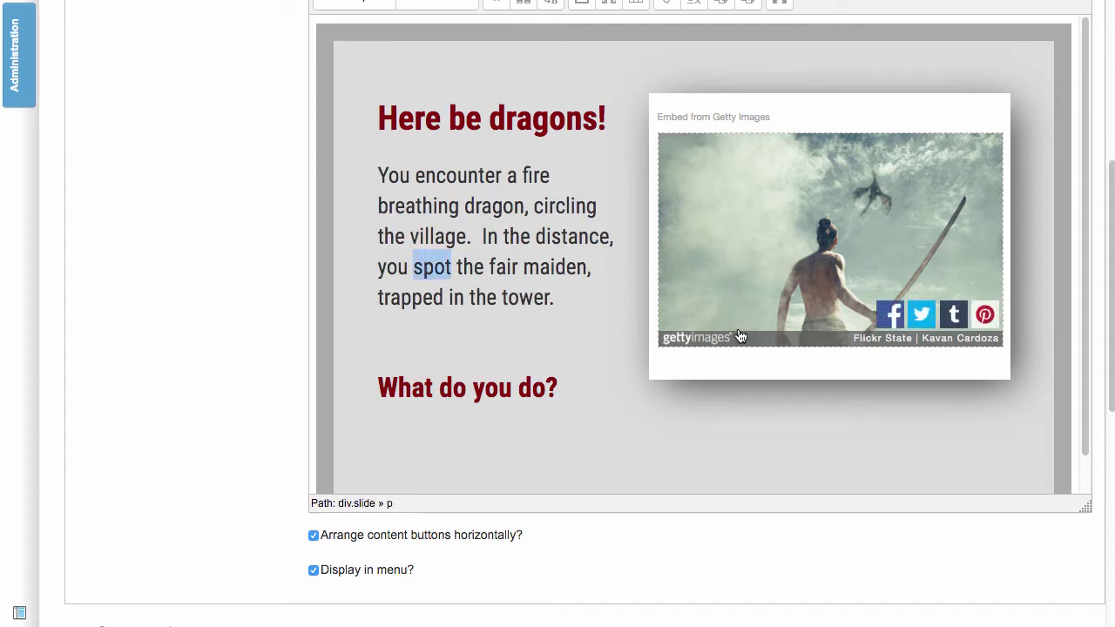
{"action": "key", "text": "ctrl+b"}
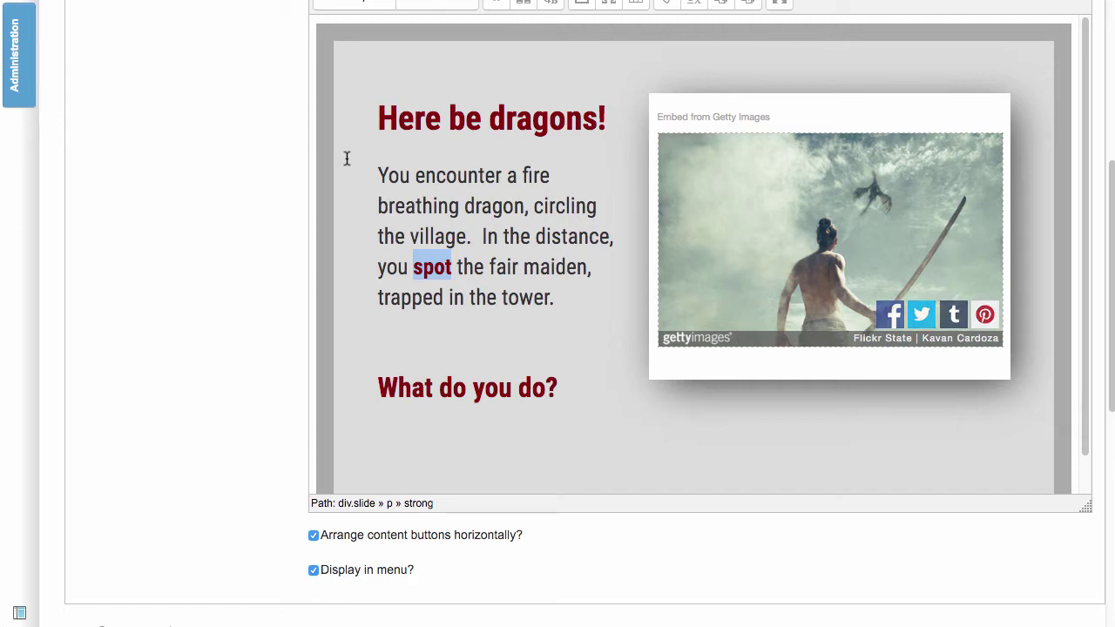
{"action": "left_click", "coordinate": [486, 266]}
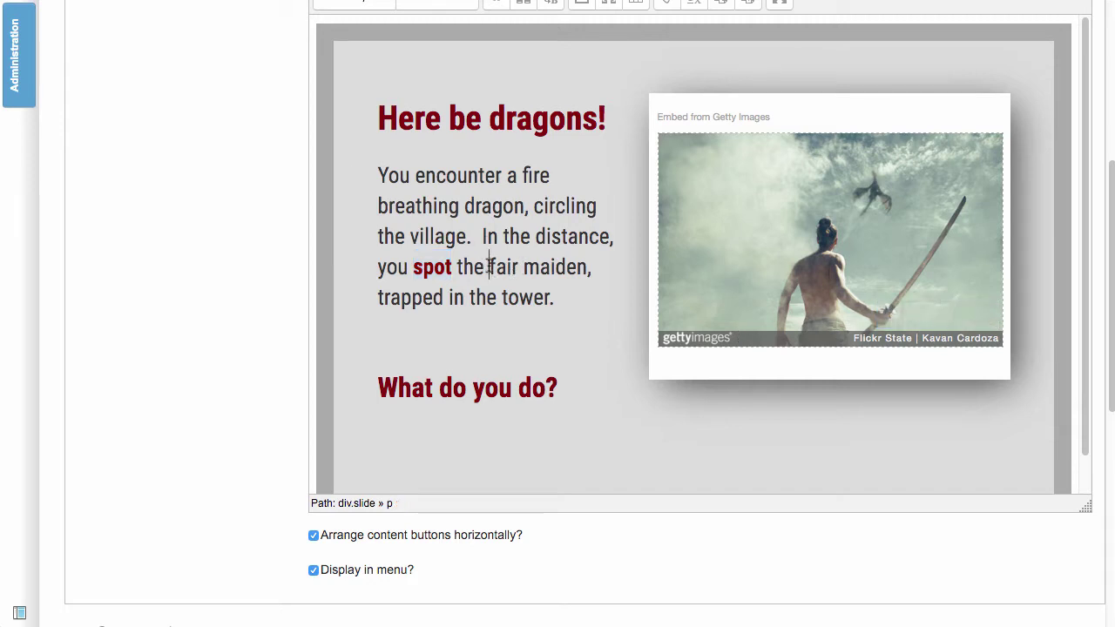
{"action": "left_click_drag", "start_coordinate": [488, 266], "coordinate": [585, 270]}
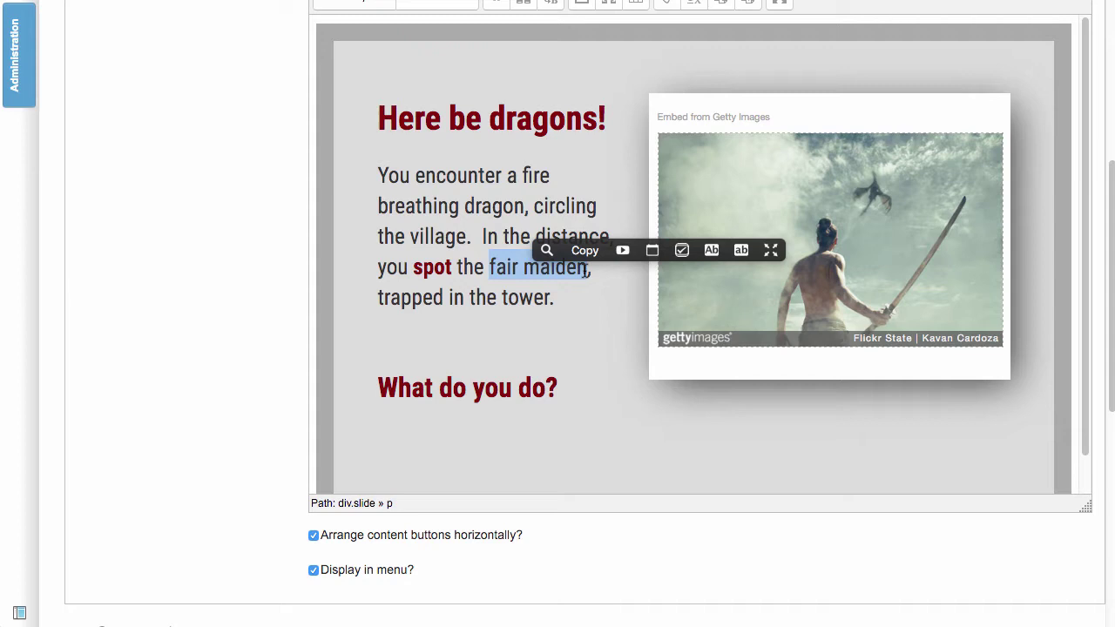
{"action": "key", "text": "ctrl+i"}
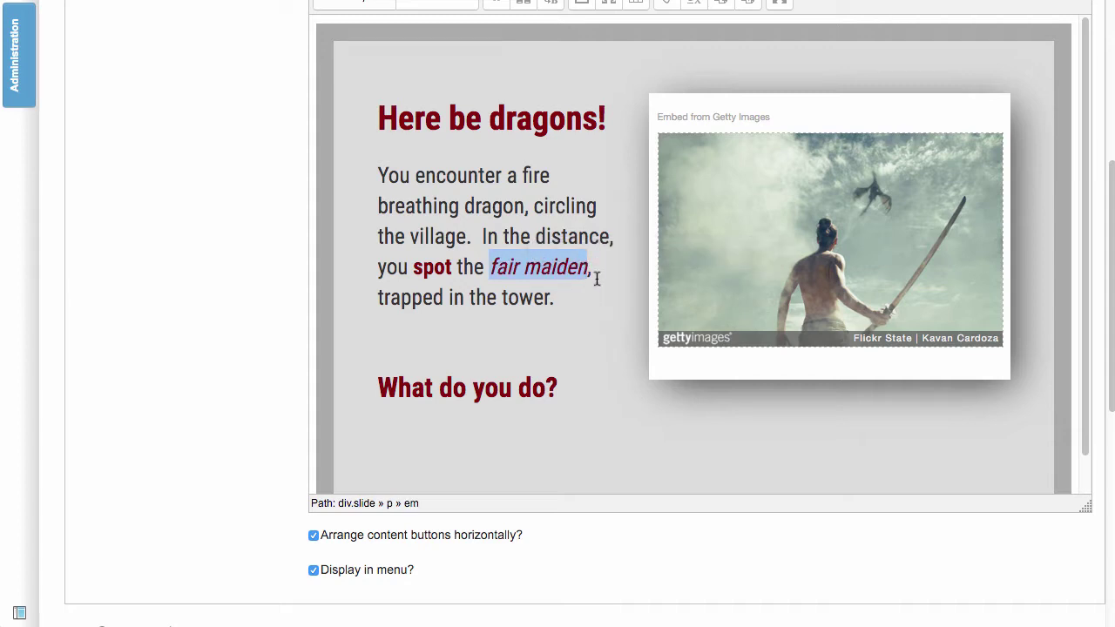
Add a 'New Heading' second-level heading below the story paragraph.
{"action": "left_click", "coordinate": [592, 281]}
{"action": "key", "text": "Return"}
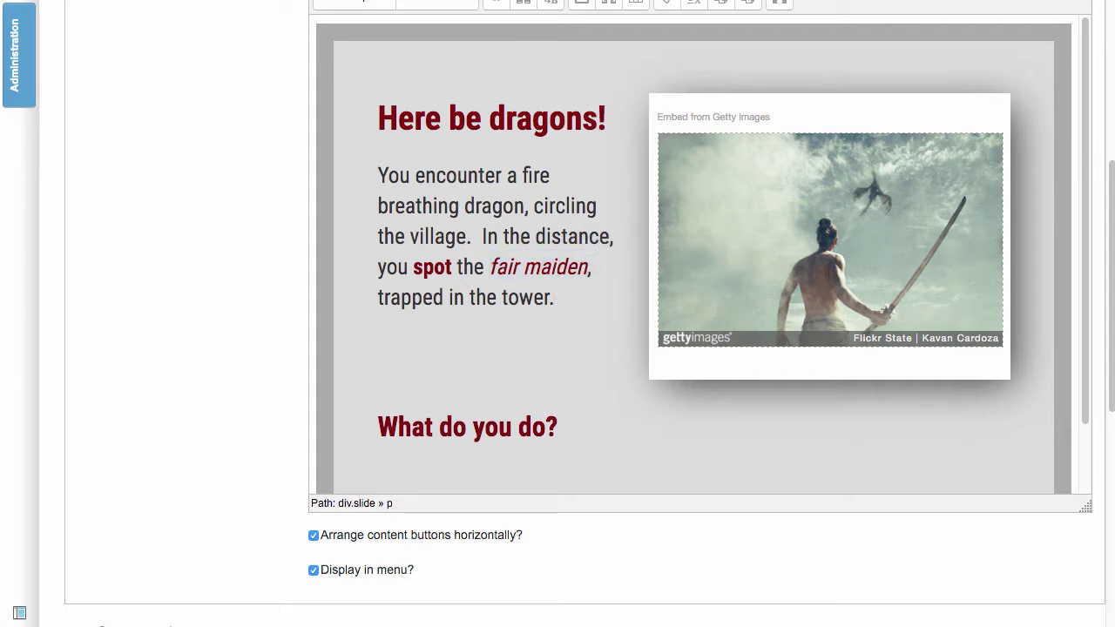
{"action": "type", "text": "New Headi"}
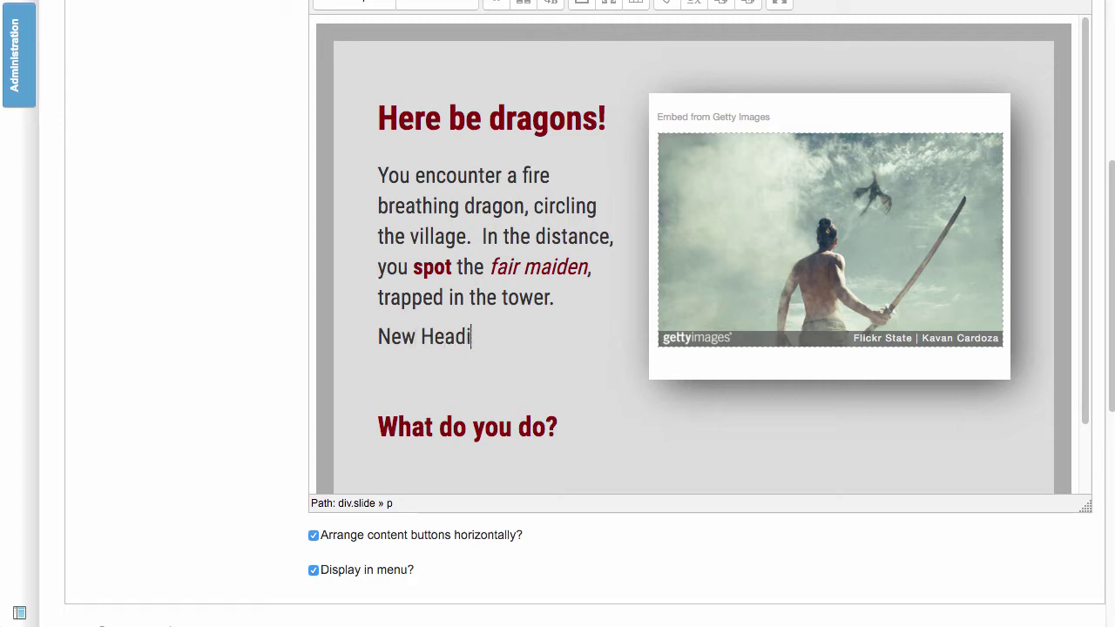
{"action": "type", "text": "ng"}
{"action": "left_click_drag", "start_coordinate": [488, 344], "coordinate": [377, 340]}
{"action": "left_click", "coordinate": [402, 325]}
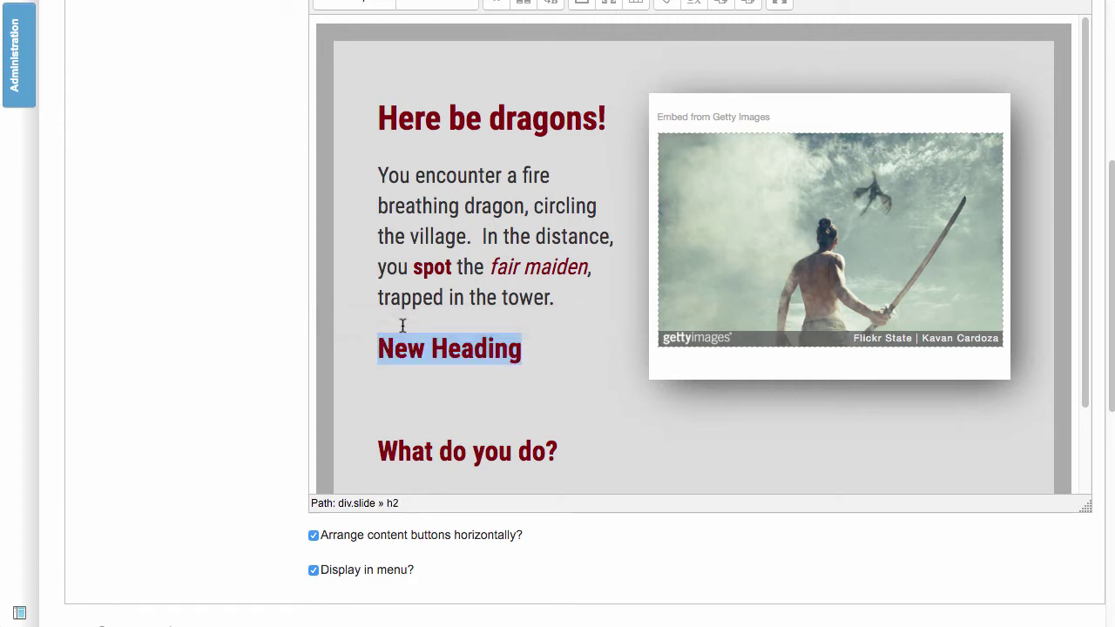
{"action": "scroll", "coordinate": [403, 325], "scroll_direction": "up", "scroll_amount": 3}
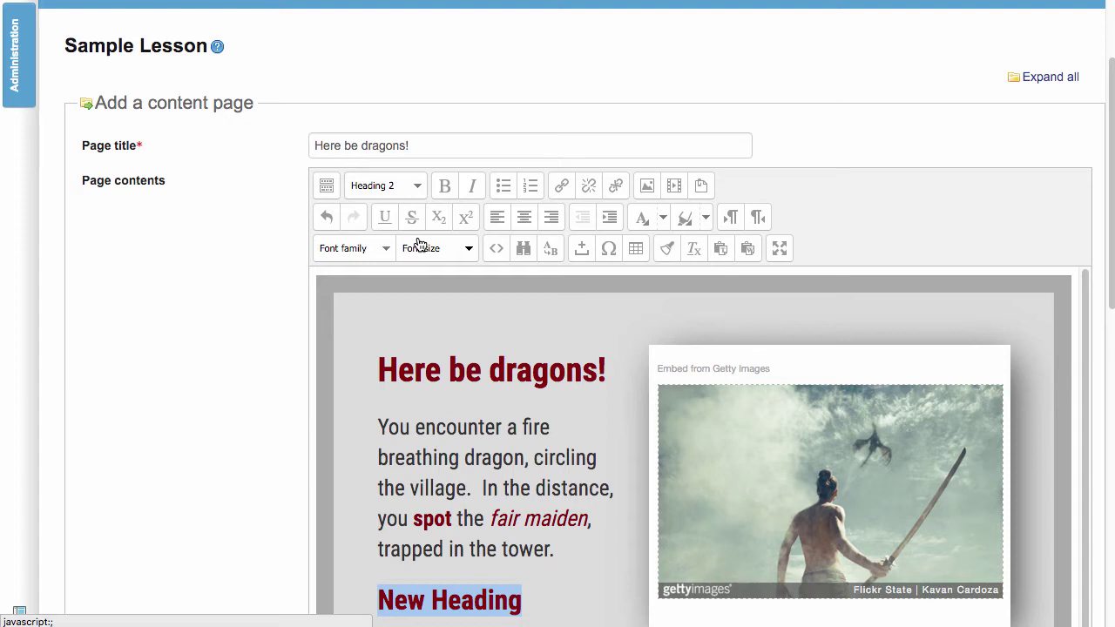
Paste a Lorem ipsum paragraph above the 'You encounter a fire' story text.
{"action": "left_click", "coordinate": [430, 426]}
{"action": "key", "text": "Left"}
{"action": "key", "text": "Left"}
{"action": "key", "text": "Left"}
{"action": "key", "text": "Left"}
{"action": "key", "text": "Left"}
{"action": "key", "text": "Left"}
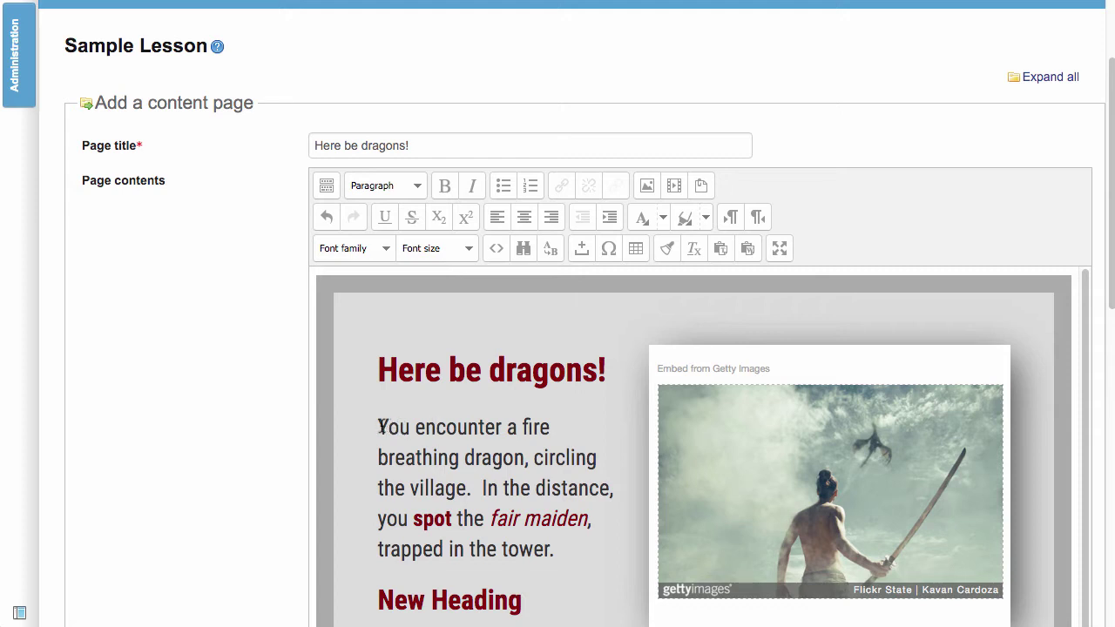
{"action": "key", "text": "Return"}
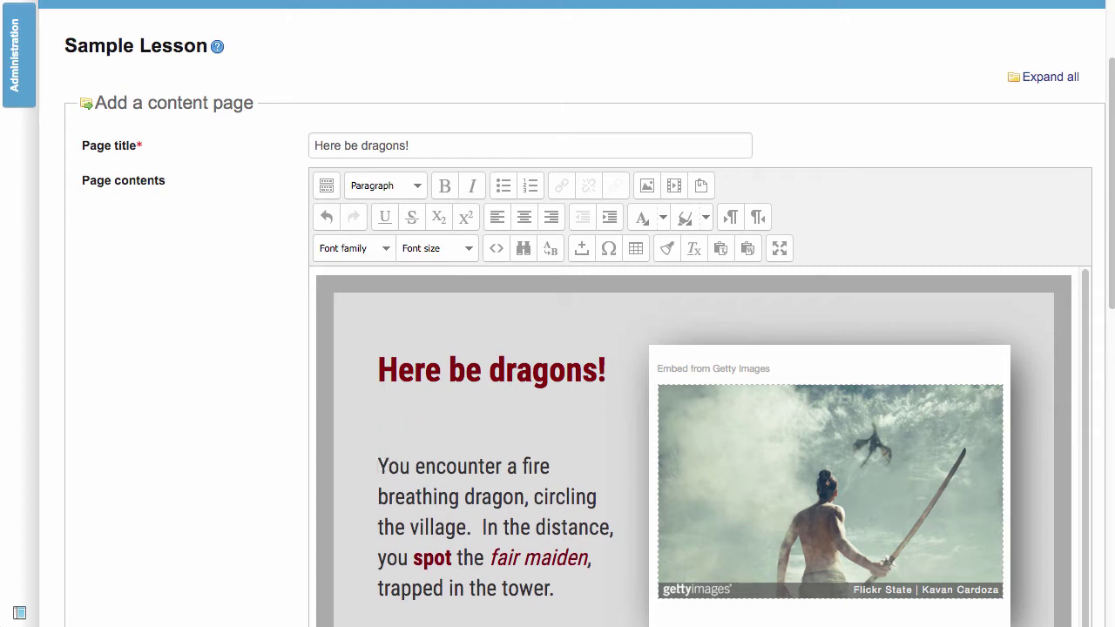
{"action": "type", "text": "Lorem ipsum dolor sit amet, consectetur adipisicing elit, sed do eiusmod tempor incididunt ut labore et dolore magna aliqua. Ut enim ad minim veniam, quis nostrud exercitation ullamco laboris nisi ut aliquip ex ea commodo consequat."}
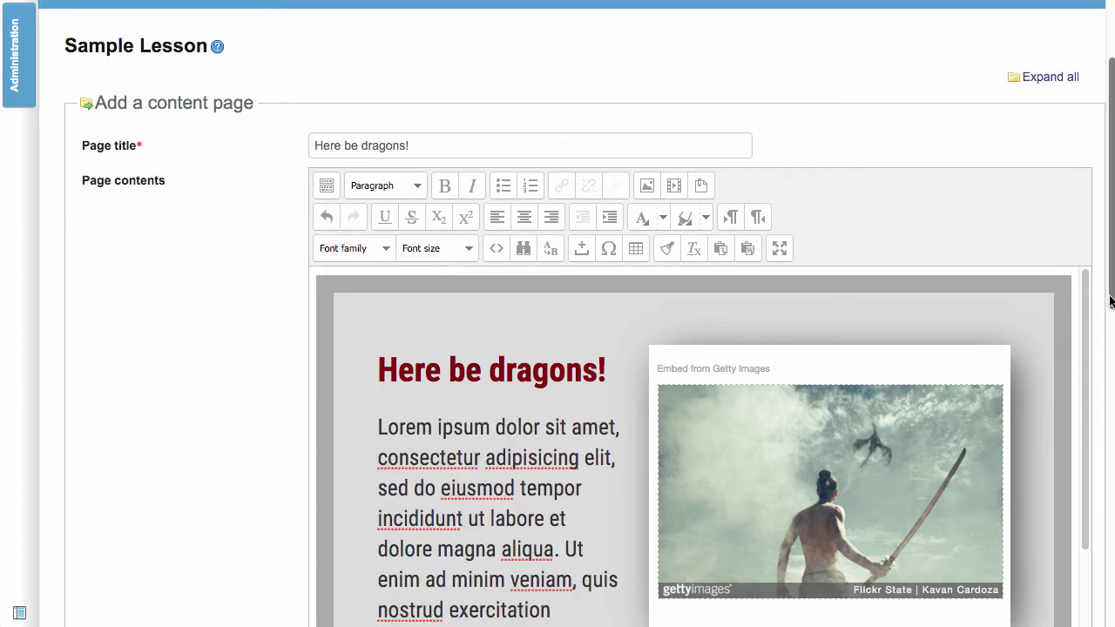
{"action": "left_click_drag", "start_coordinate": [1104, 306], "coordinate": [1109, 392]}
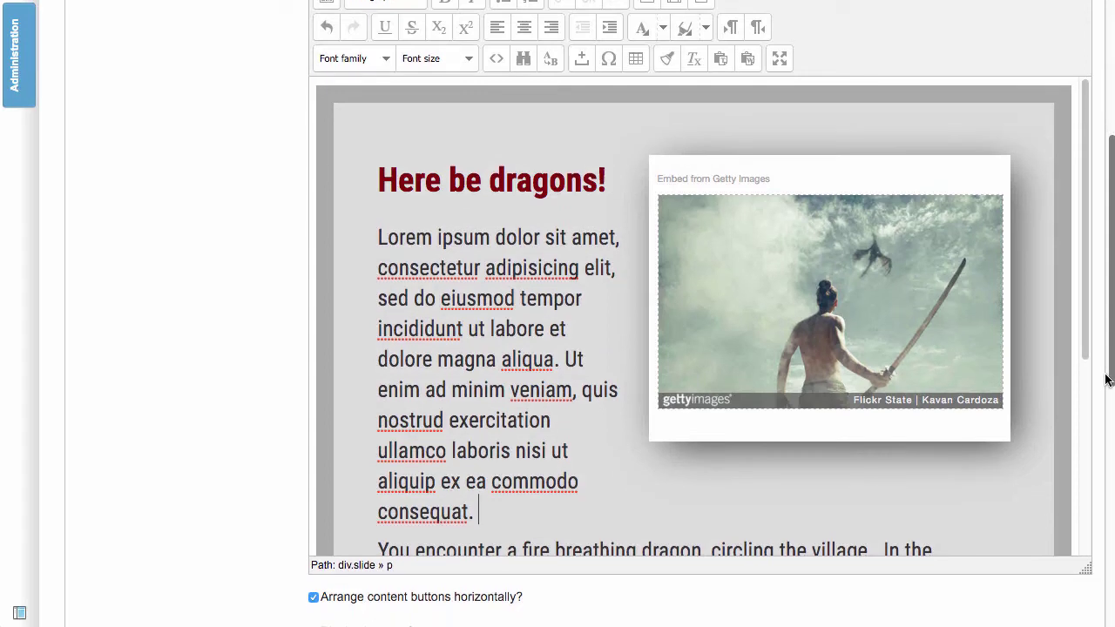
Bring up the Getty Images home page in the browser.
{"action": "mouse_move", "coordinate": [817, 219]}
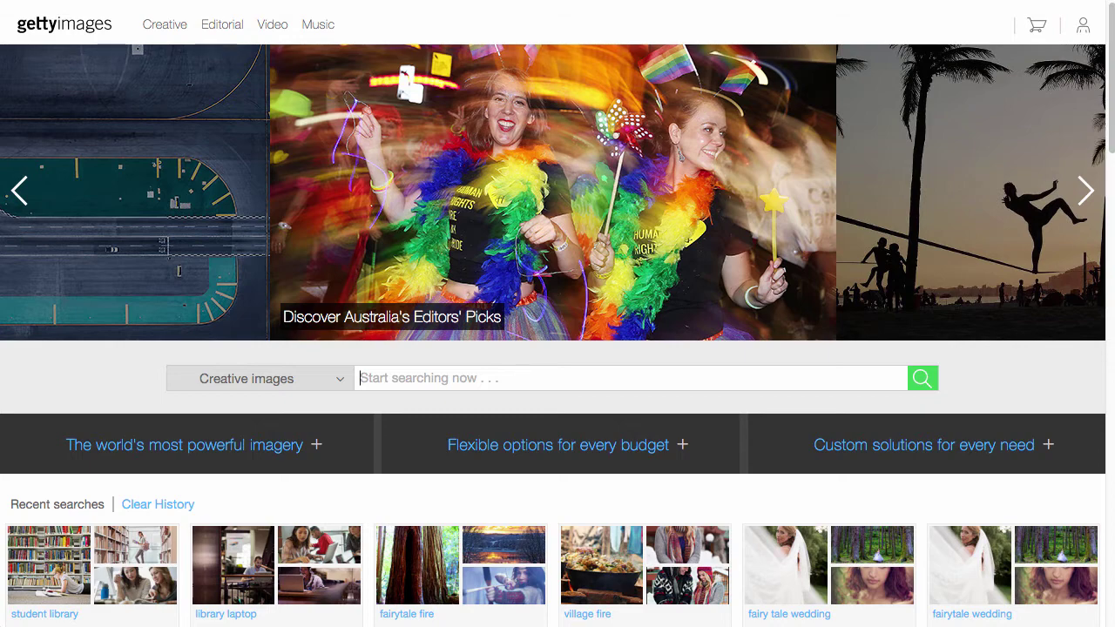
Search Getty Images for 'student library laptop'.
{"action": "type", "text": "student l"}
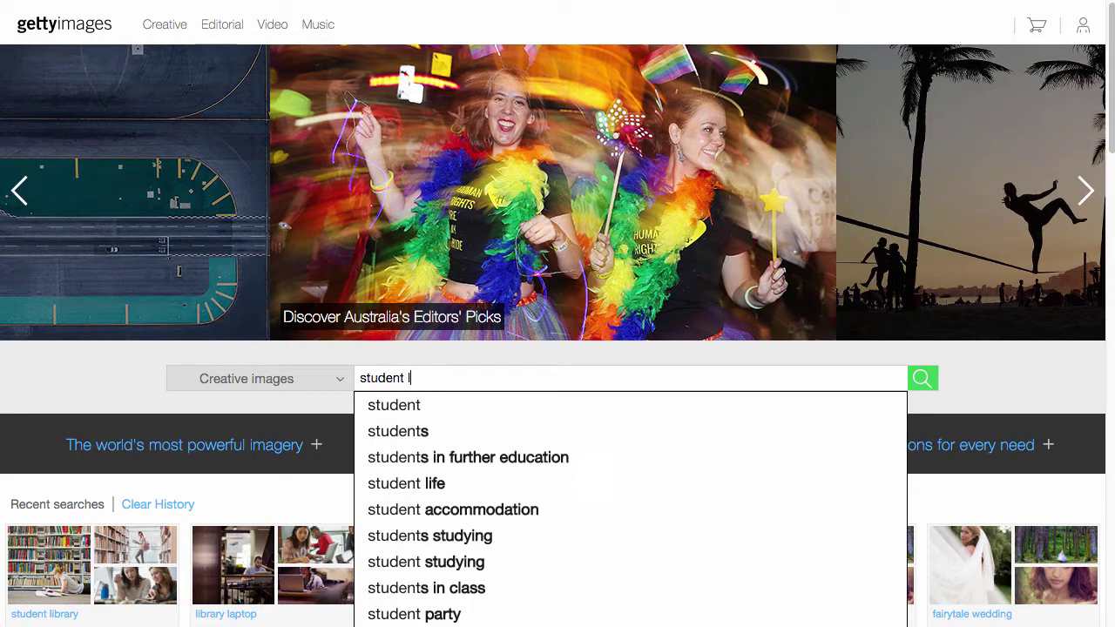
{"action": "type", "text": "ibrary "}
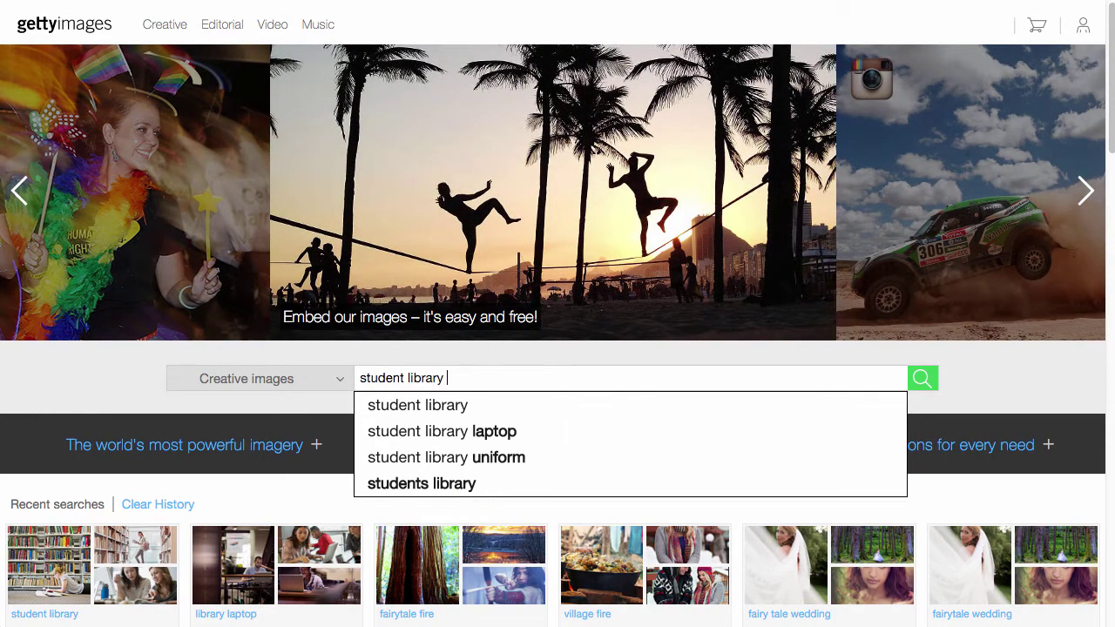
{"action": "type", "text": "laptop"}
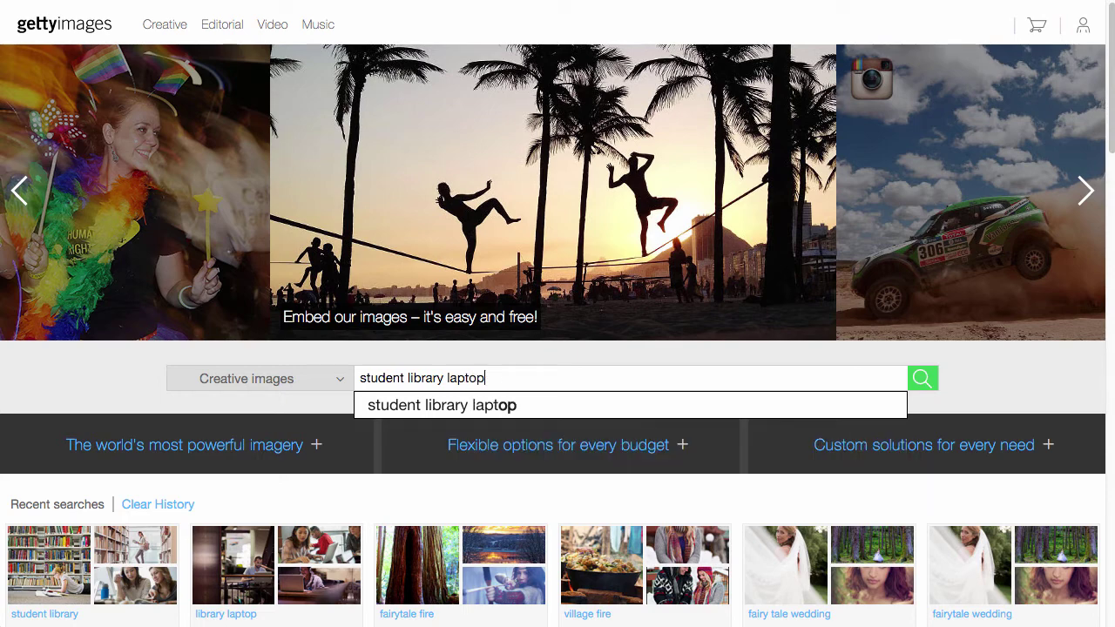
{"action": "key", "text": "Return"}
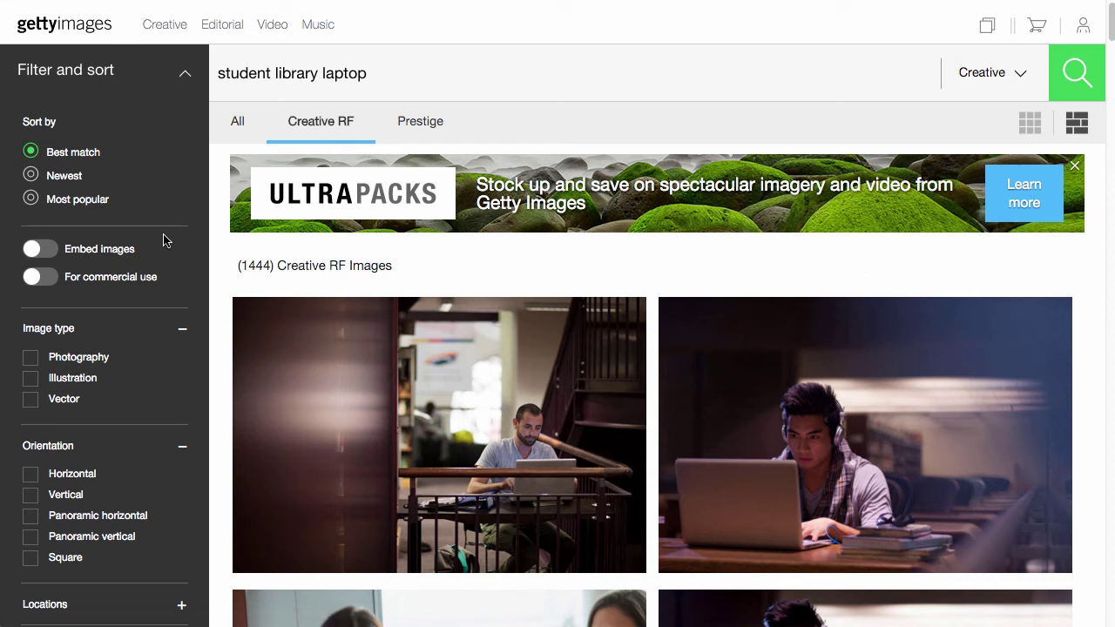
Filter to embeddable images, open the young woman laptop photo, and view all similar images.
{"action": "left_click", "coordinate": [52, 254]}
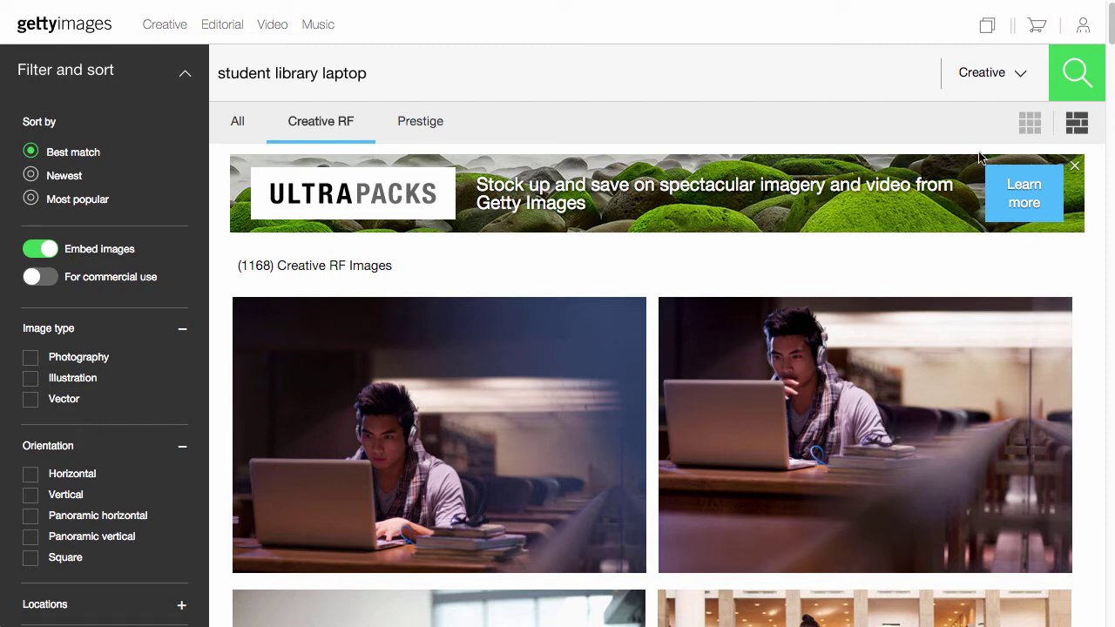
{"action": "mouse_move", "coordinate": [1112, 35]}
{"action": "left_mouse_down"}
{"action": "mouse_move", "coordinate": [1110, 68]}
{"action": "mouse_move", "coordinate": [1110, 54]}
{"action": "left_mouse_up"}
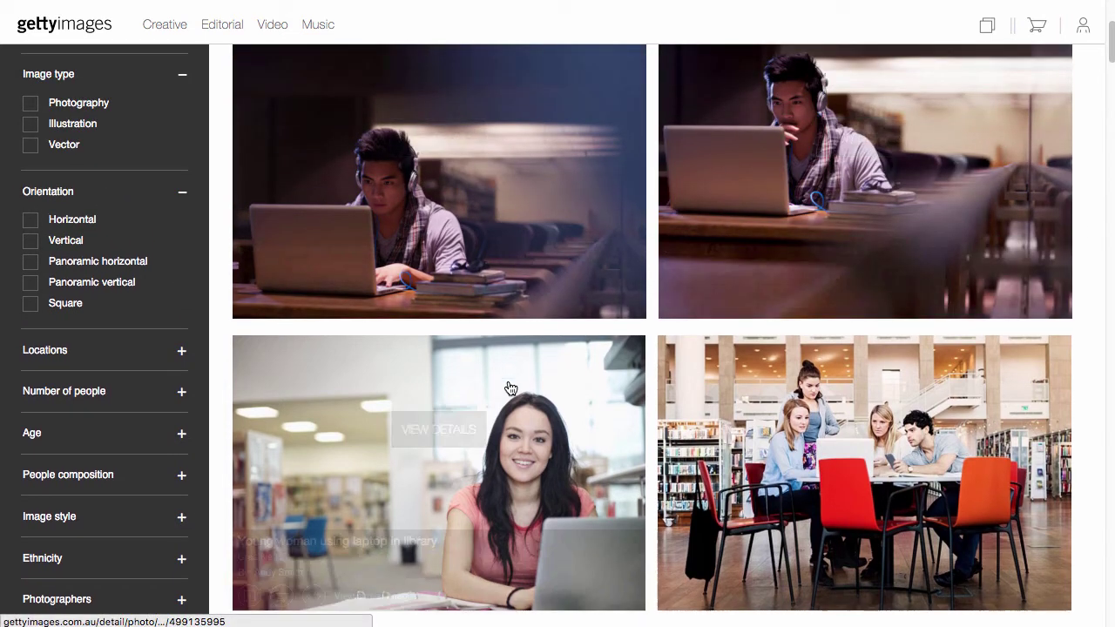
{"action": "mouse_move", "coordinate": [513, 414]}
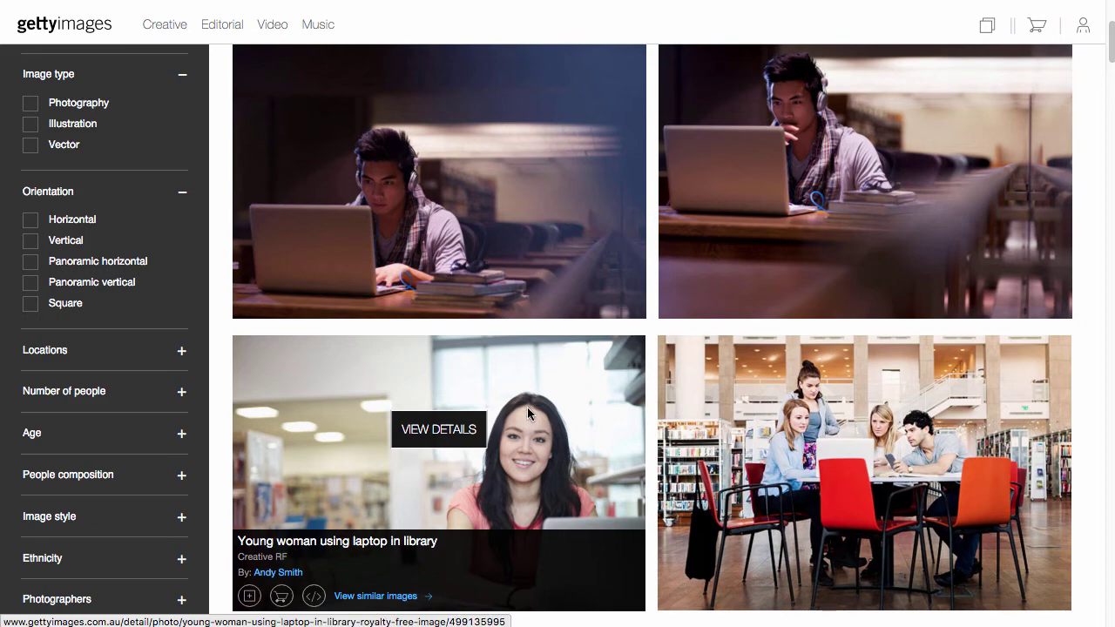
{"action": "left_click", "coordinate": [529, 415]}
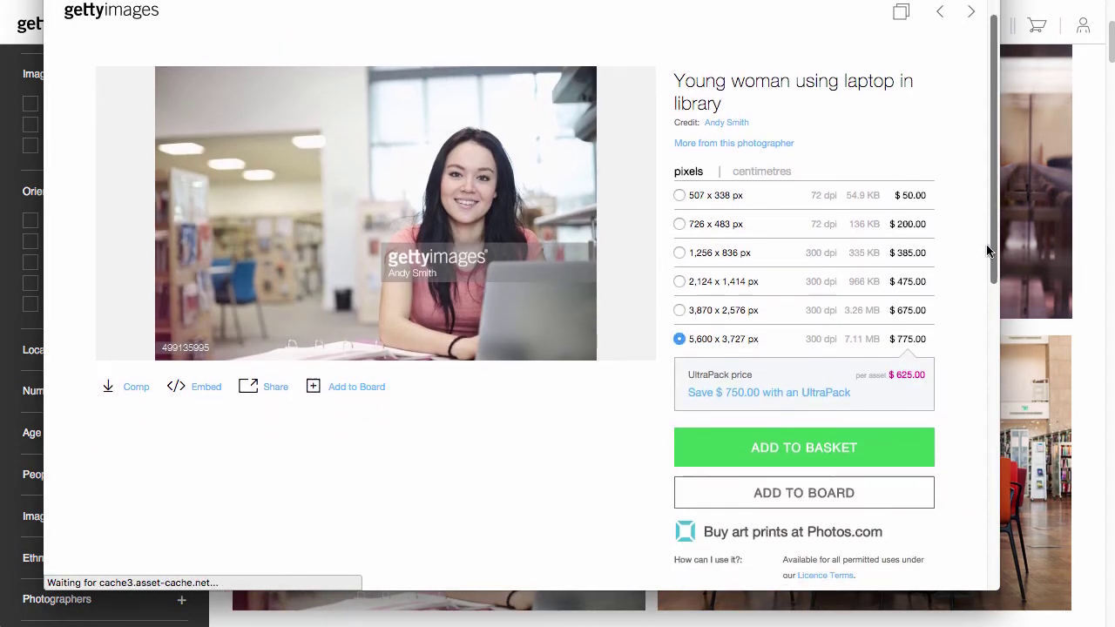
{"action": "scroll", "coordinate": [982, 340], "scroll_direction": "down", "scroll_amount": 5}
{"action": "scroll", "coordinate": [984, 366], "scroll_direction": "down", "scroll_amount": 2}
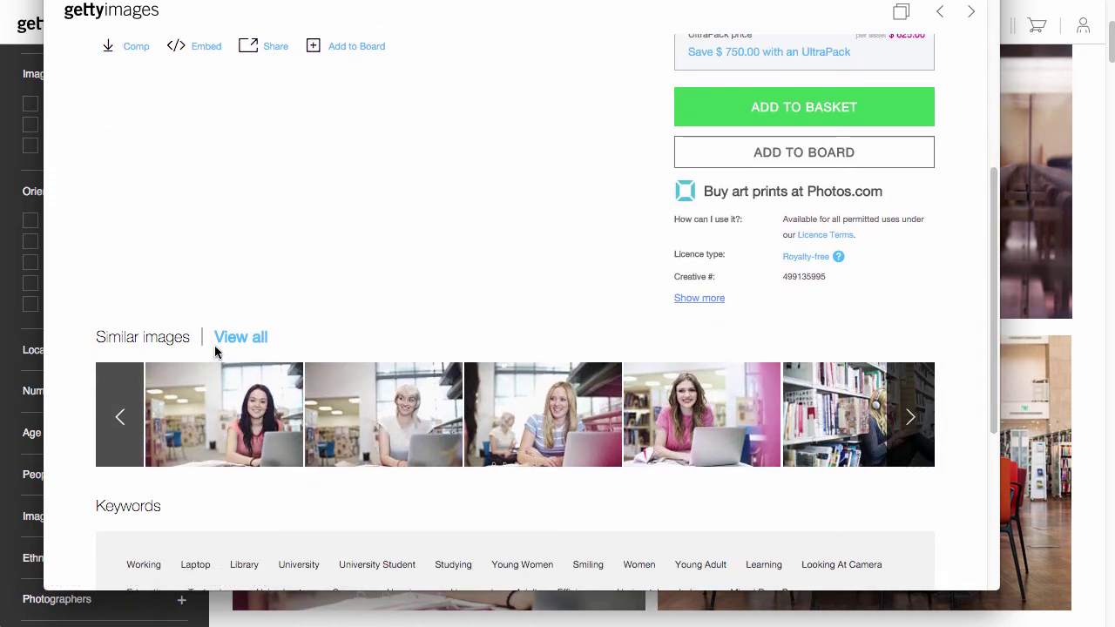
{"action": "left_click", "coordinate": [244, 339]}
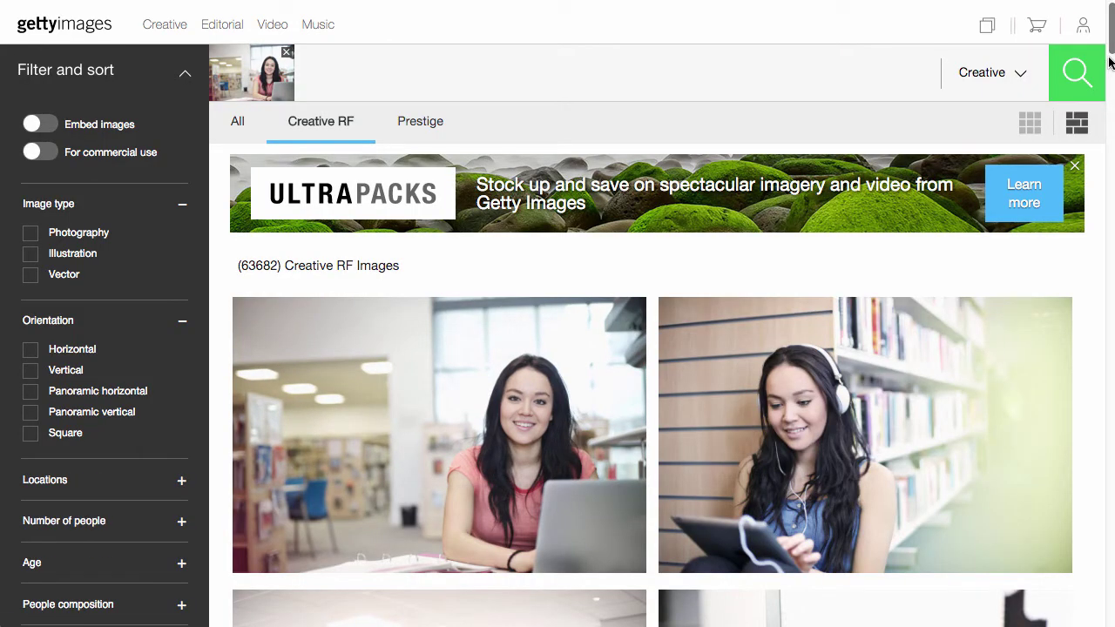
Select the young woman laptop photo's embed code at 380 x 253 size.
{"action": "mouse_move", "coordinate": [1109, 54]}
{"action": "left_mouse_down"}
{"action": "mouse_move", "coordinate": [1111, 143]}
{"action": "mouse_move", "coordinate": [1111, 74]}
{"action": "left_mouse_up"}
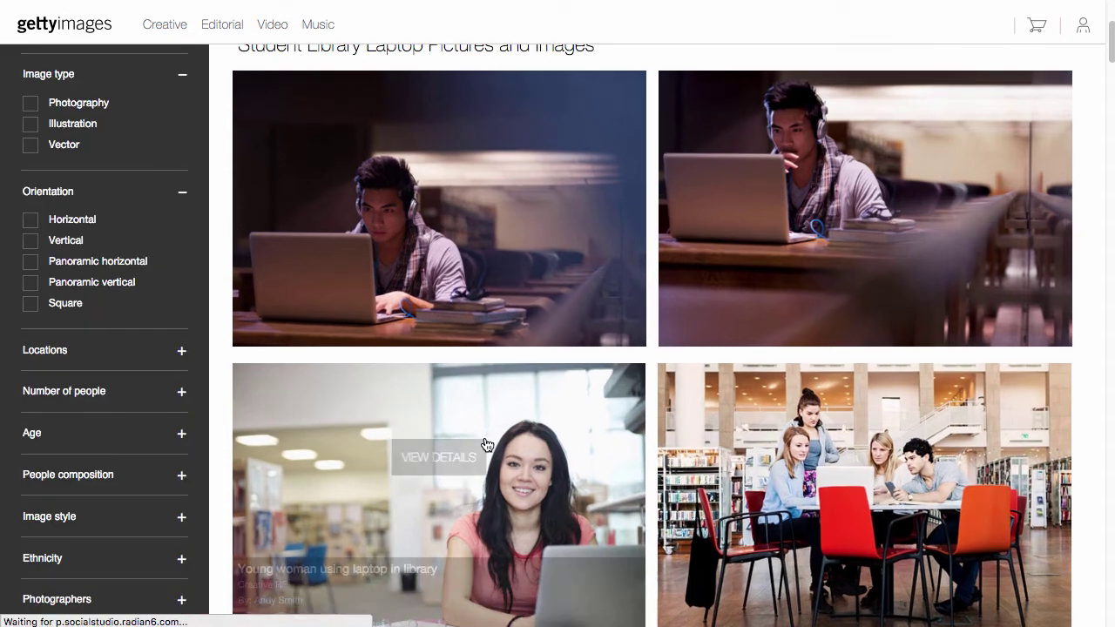
{"action": "left_click", "coordinate": [485, 436]}
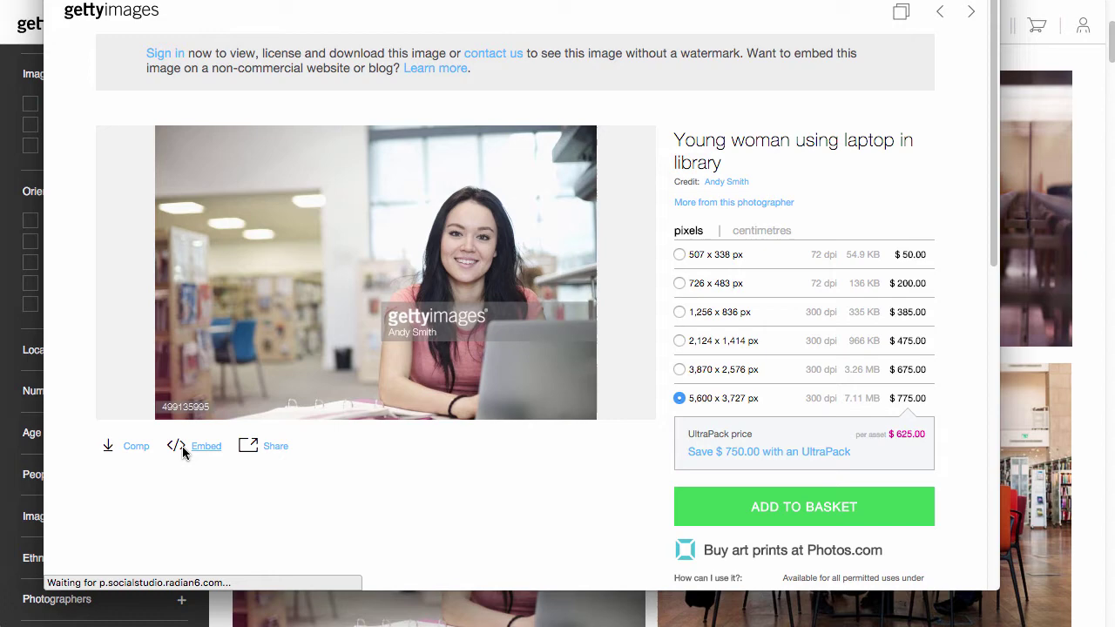
{"action": "left_click", "coordinate": [182, 447]}
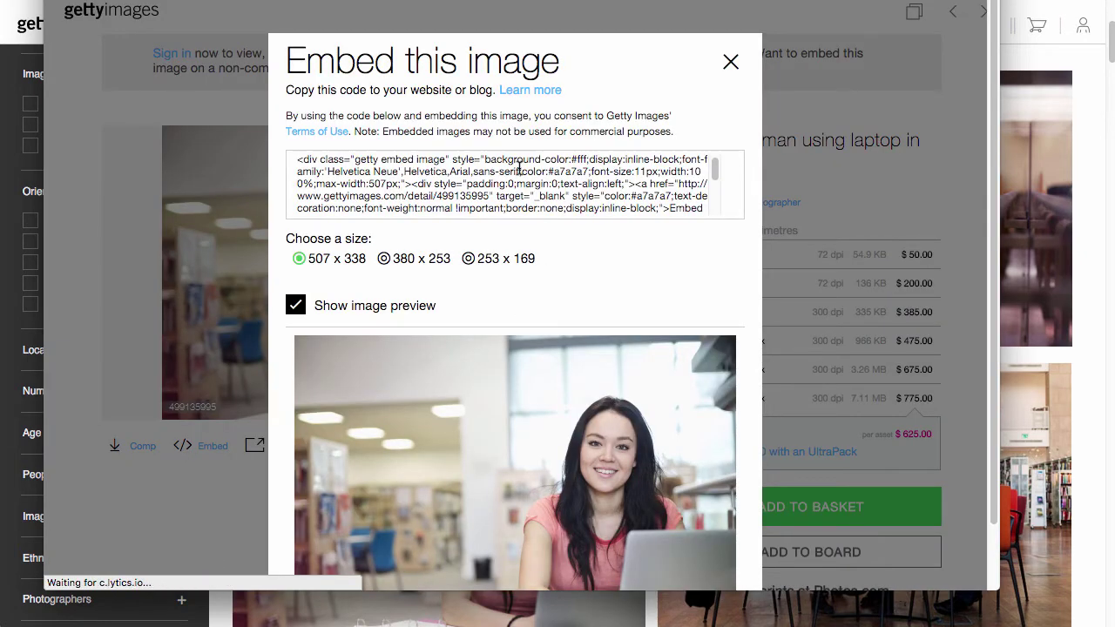
{"action": "left_click", "coordinate": [523, 157]}
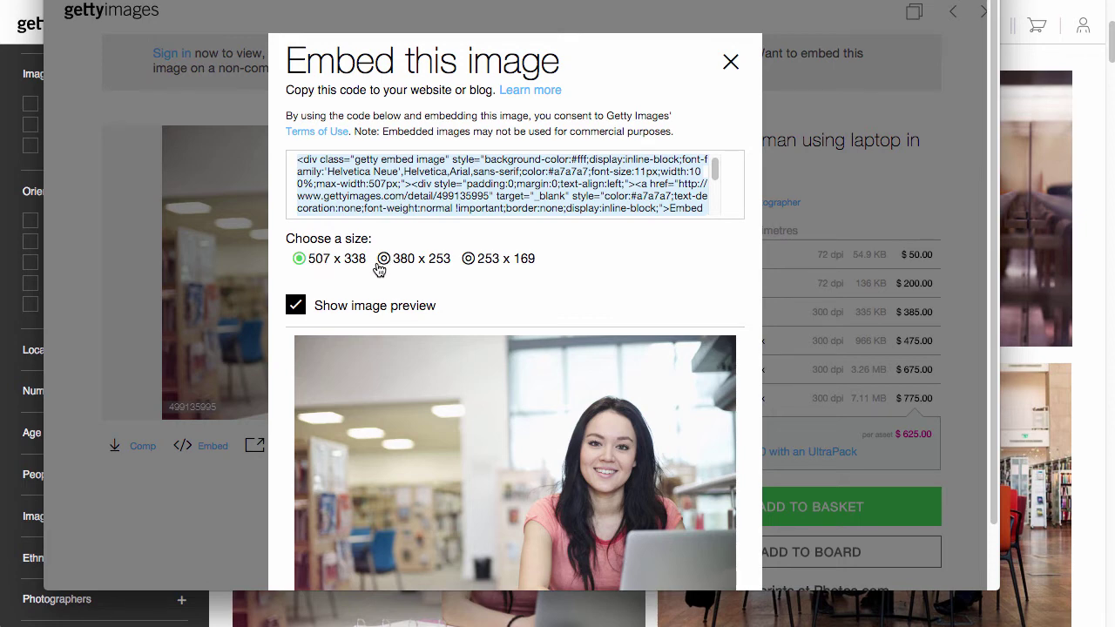
{"action": "left_click", "coordinate": [385, 259]}
{"action": "left_click", "coordinate": [514, 198]}
{"action": "key", "text": "super+c"}
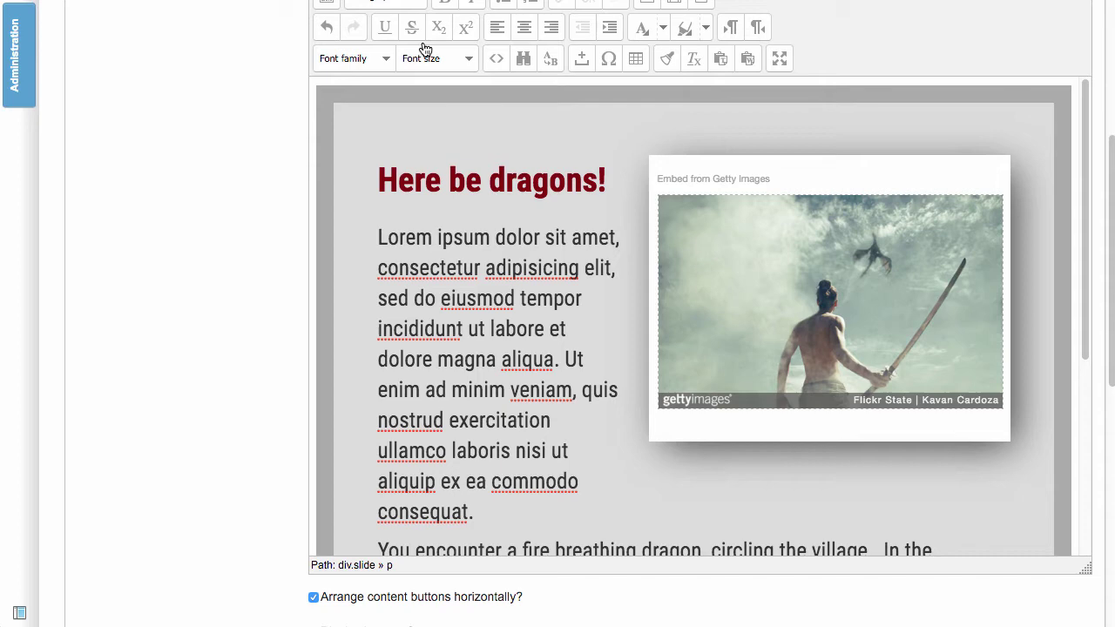
In the slide's HTML source, replace the old Getty dragon embed block with the pasted new embed code.
{"action": "left_click", "coordinate": [498, 62]}
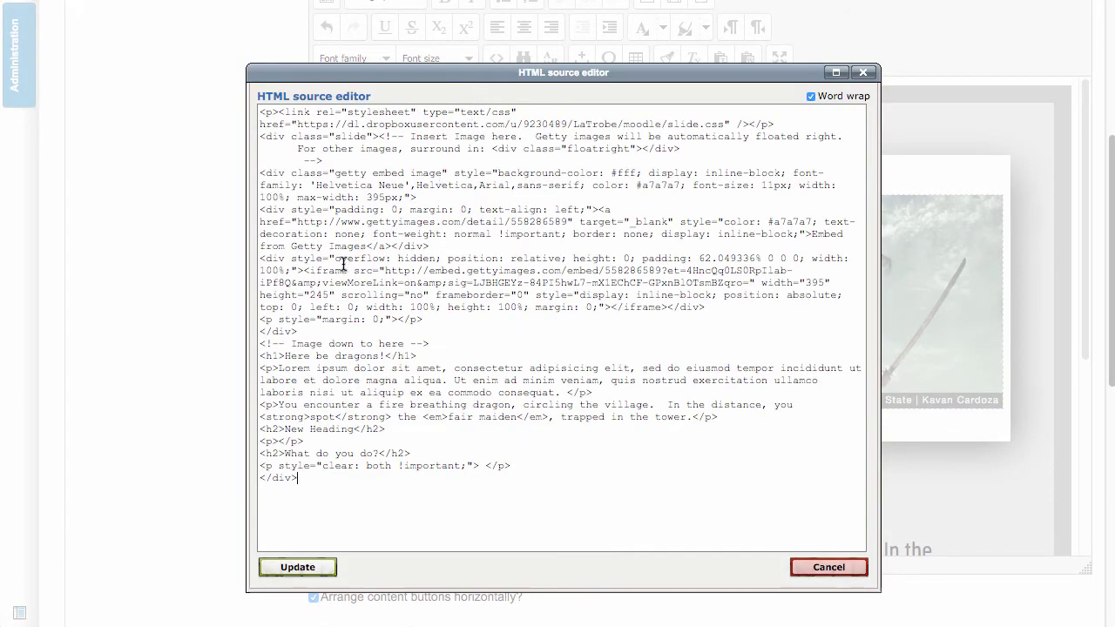
{"action": "scroll", "coordinate": [345, 264], "scroll_direction": "up", "scroll_amount": 5}
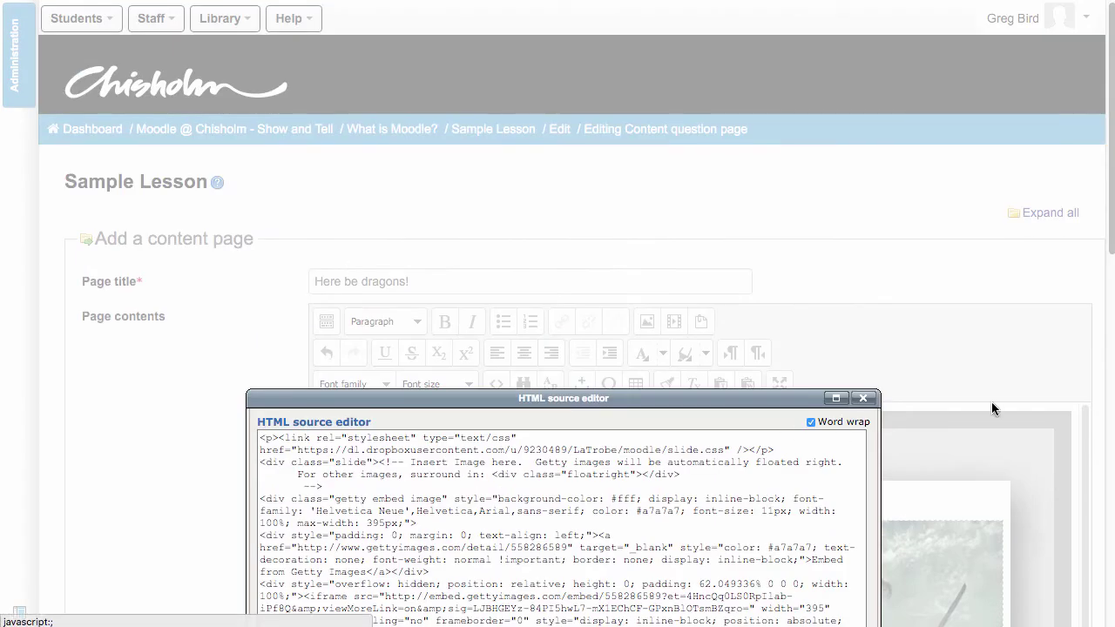
{"action": "left_click_drag", "start_coordinate": [1112, 251], "coordinate": [1113, 324]}
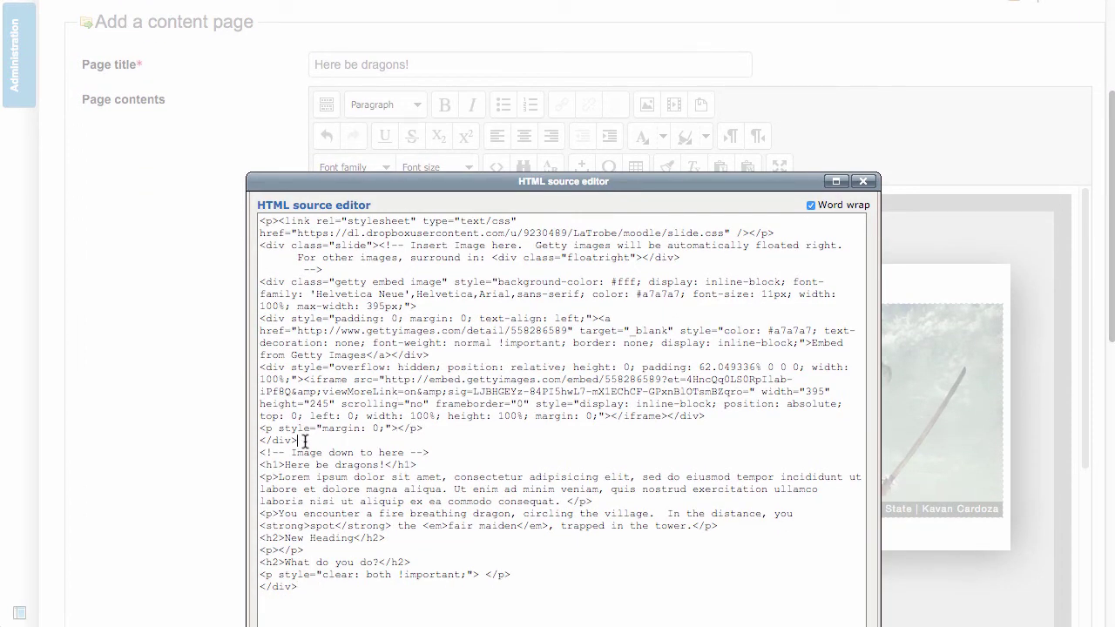
{"action": "left_click_drag", "start_coordinate": [299, 441], "coordinate": [250, 282]}
{"action": "key", "text": "BackSpace"}
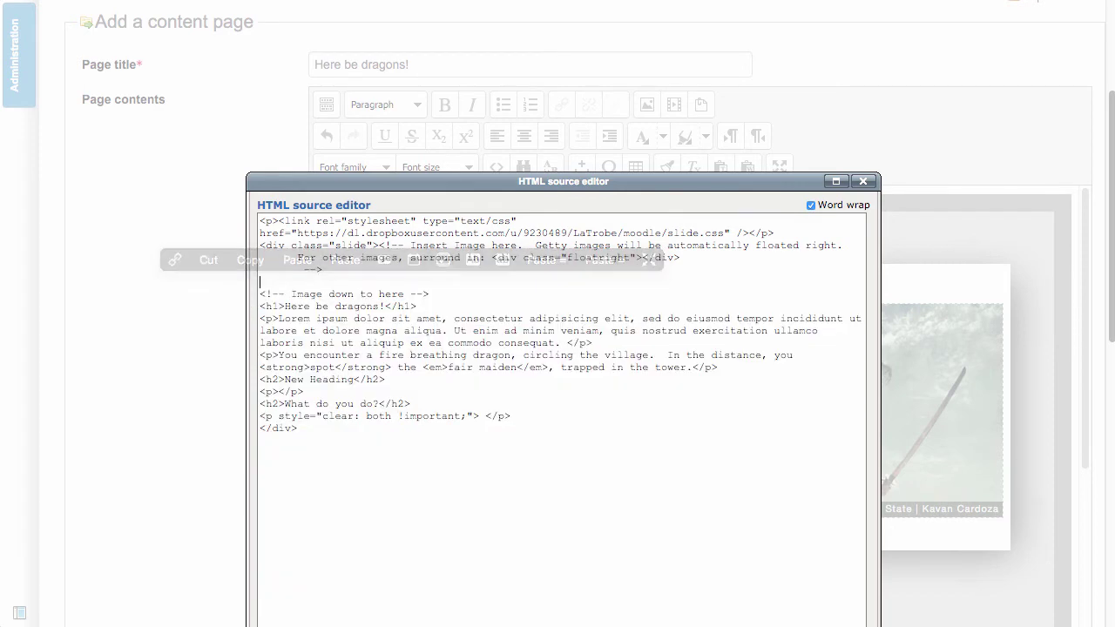
{"action": "key", "text": "super+v"}
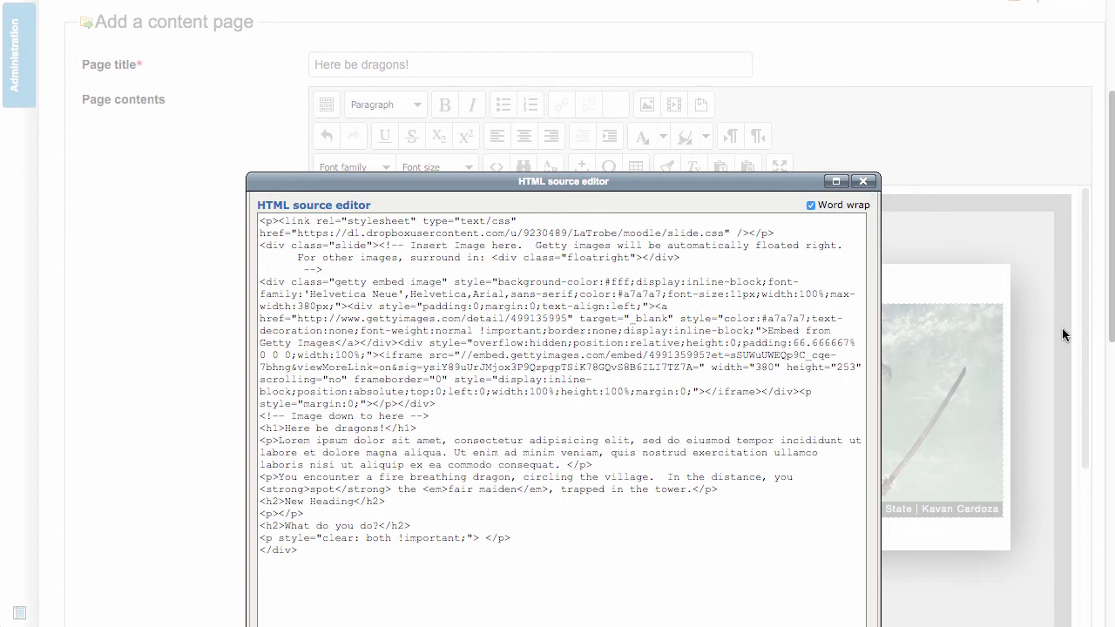
{"action": "scroll", "coordinate": [1111, 327], "scroll_direction": "down", "scroll_amount": 5}
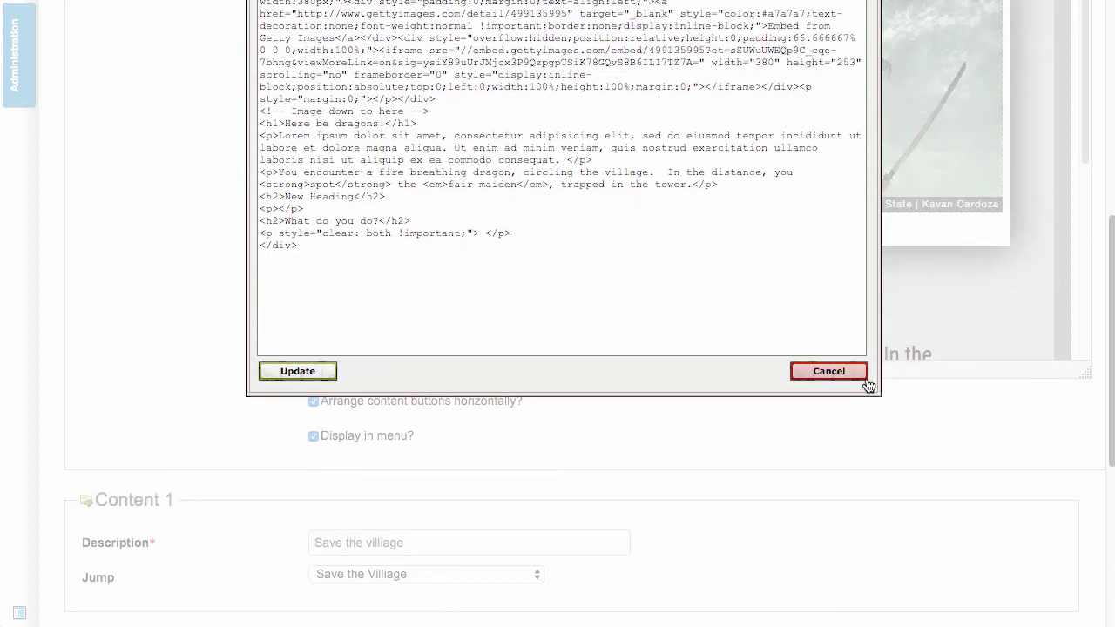
Apply the edited HTML source so the slide shows the new Getty Images embed.
{"action": "left_click", "coordinate": [298, 372]}
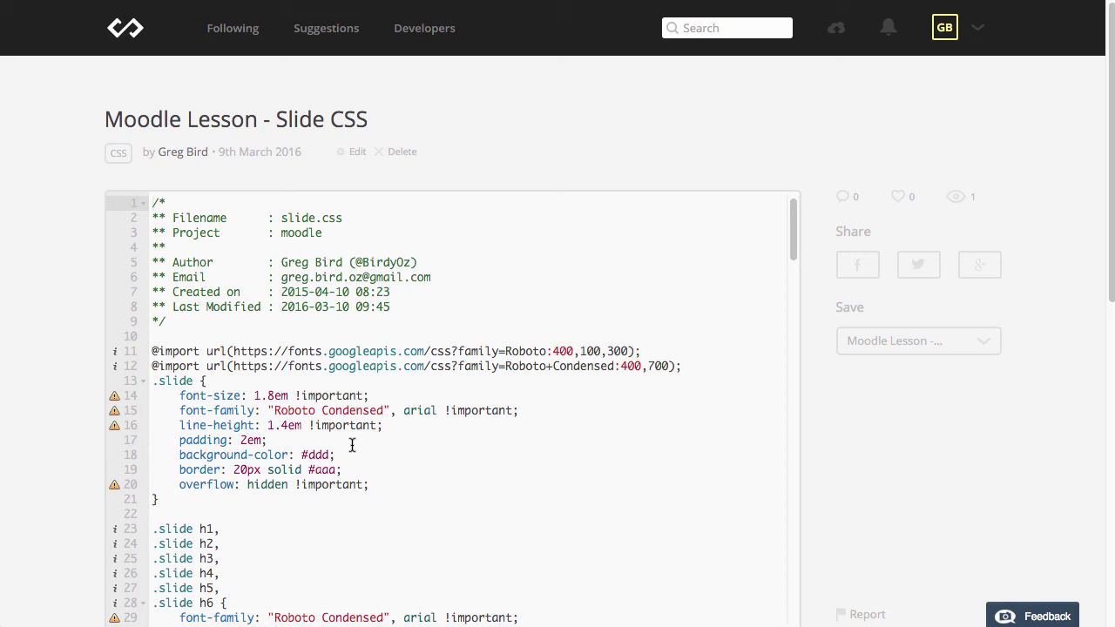
{"action": "left_click_drag", "start_coordinate": [796, 232], "coordinate": [791, 280]}
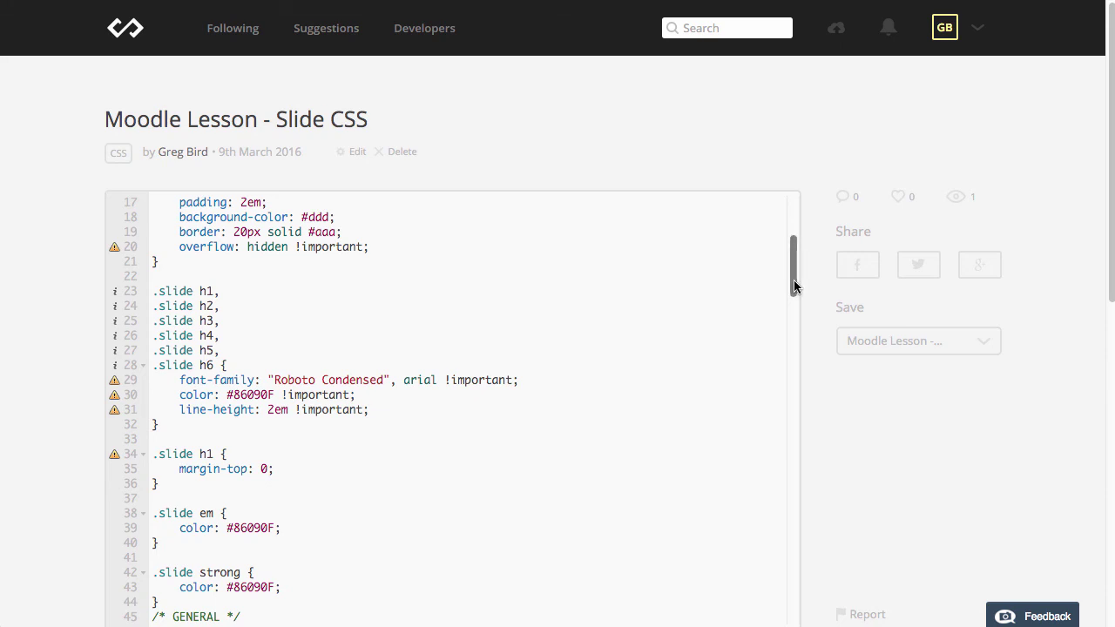
{"action": "left_click_drag", "start_coordinate": [794, 286], "coordinate": [791, 310]}
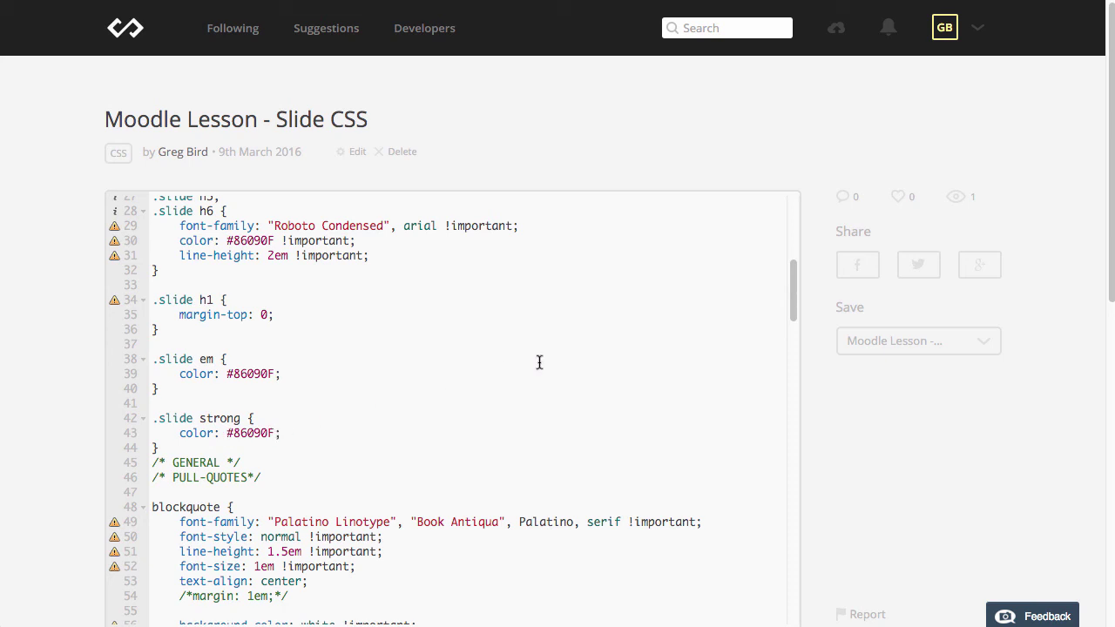
{"action": "left_click_drag", "start_coordinate": [793, 304], "coordinate": [790, 349]}
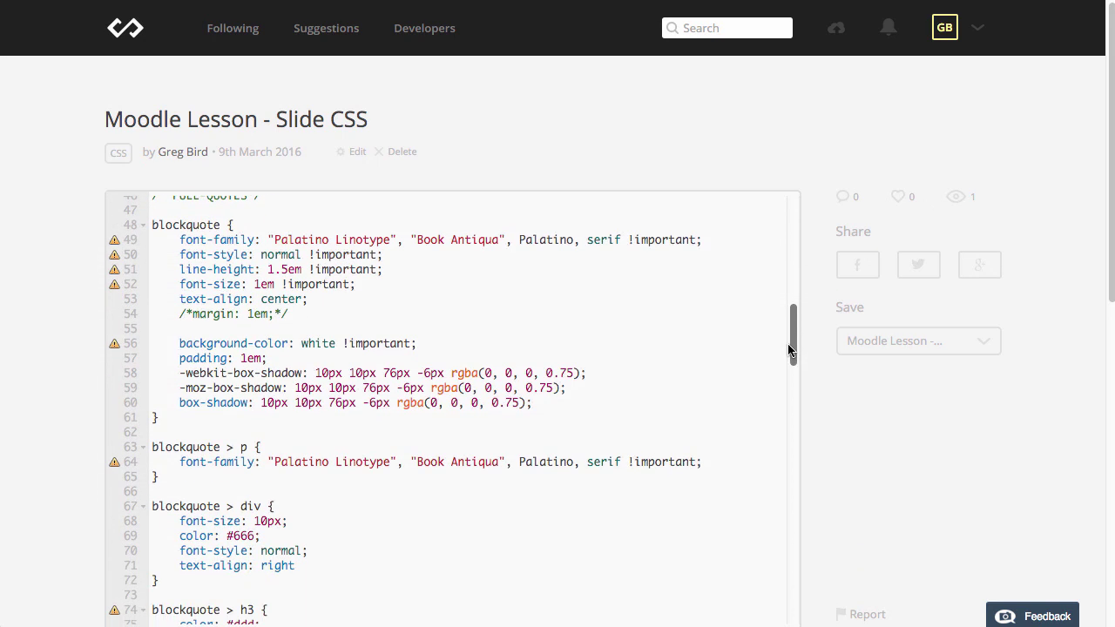